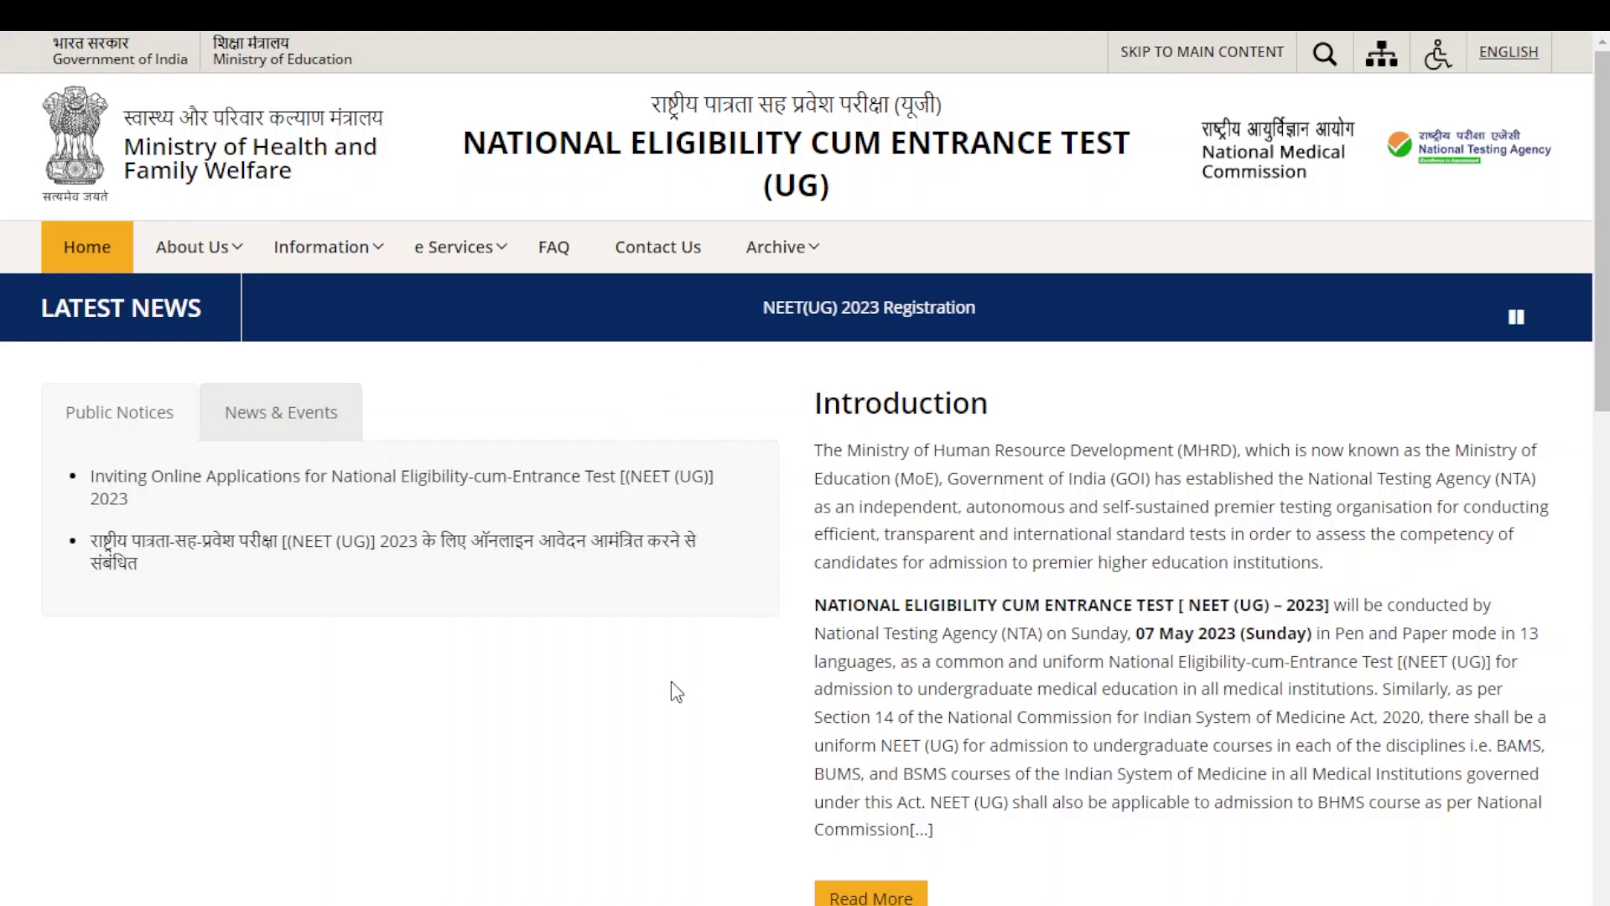
- Scroll down the NEET (UG) 2023 home page to its notices
{"action": "scroll", "coordinate": [671, 684], "scroll_direction": "down", "scroll_amount": 3}
- Follow the NEET(UG) 2023 Registration link under Candidate Activity and accept the external-site redirect
{"action": "scroll", "coordinate": [671, 681], "scroll_direction": "down", "scroll_amount": 3}
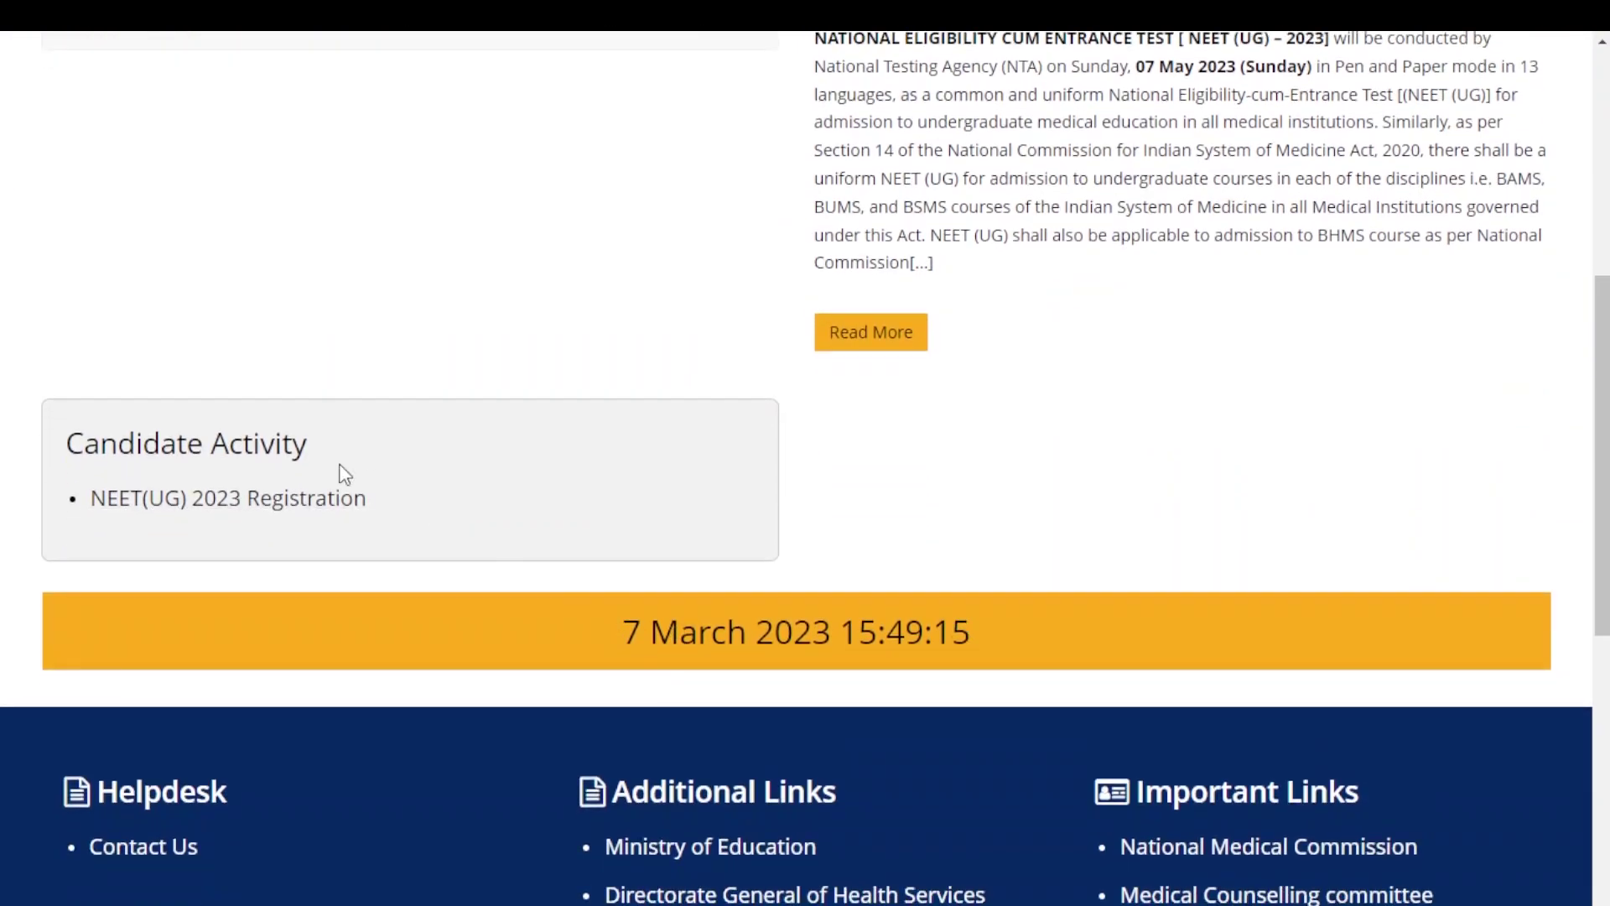
{"action": "left_click", "coordinate": [231, 505]}
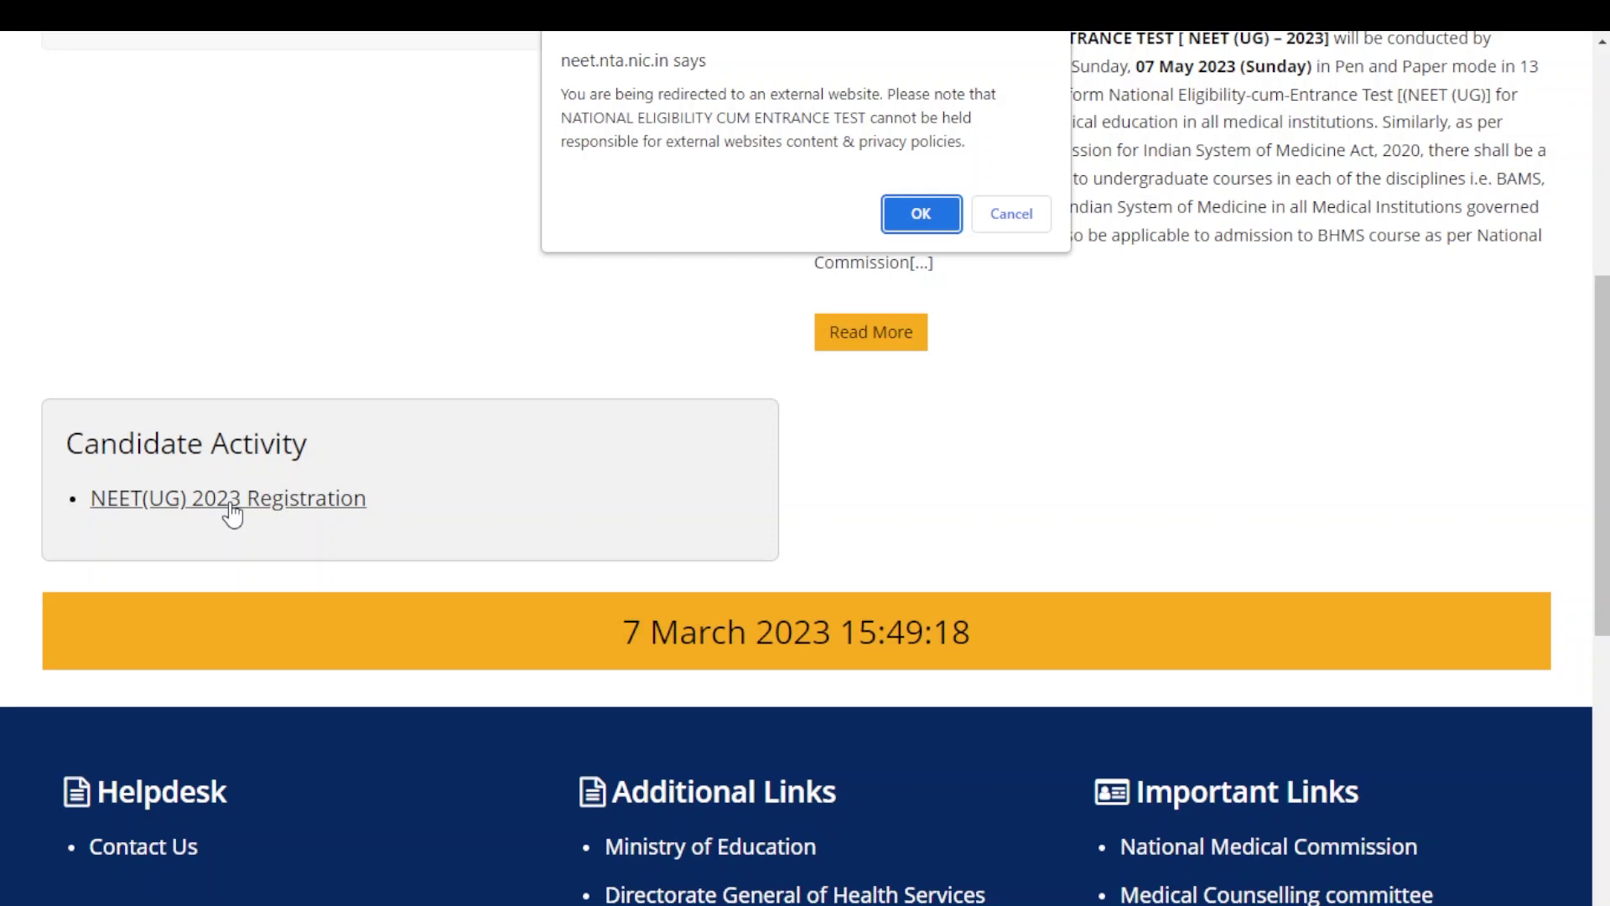
{"action": "left_click", "coordinate": [917, 213]}
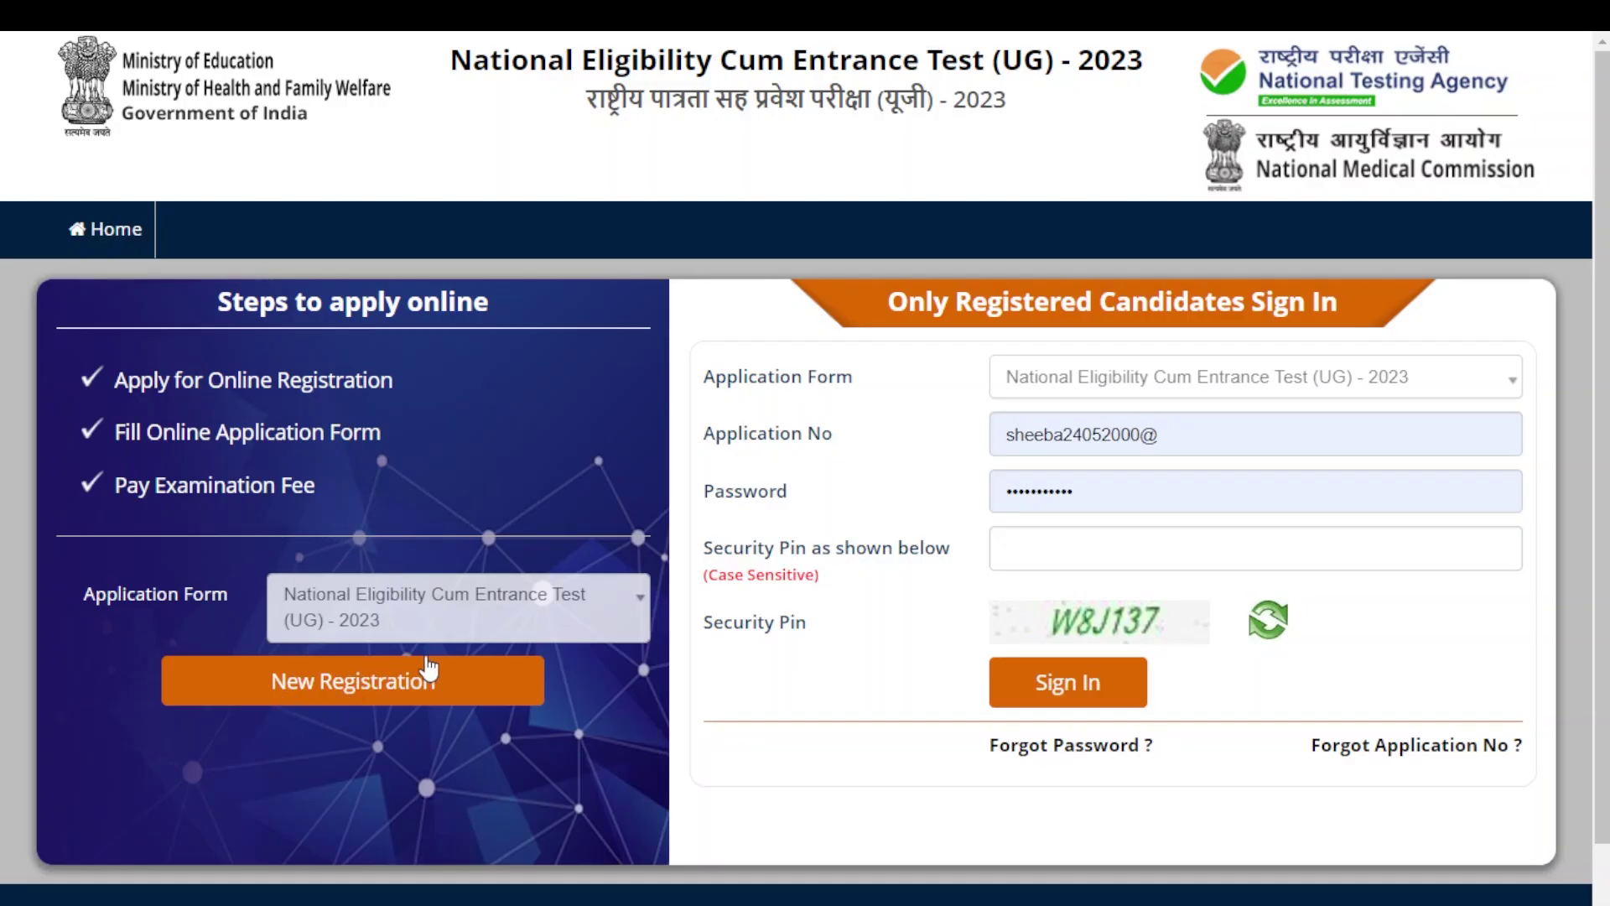
- Begin a New Registration and tick the Information Bulletin declaration at the bottom of the instructions
{"action": "left_click", "coordinate": [337, 693]}
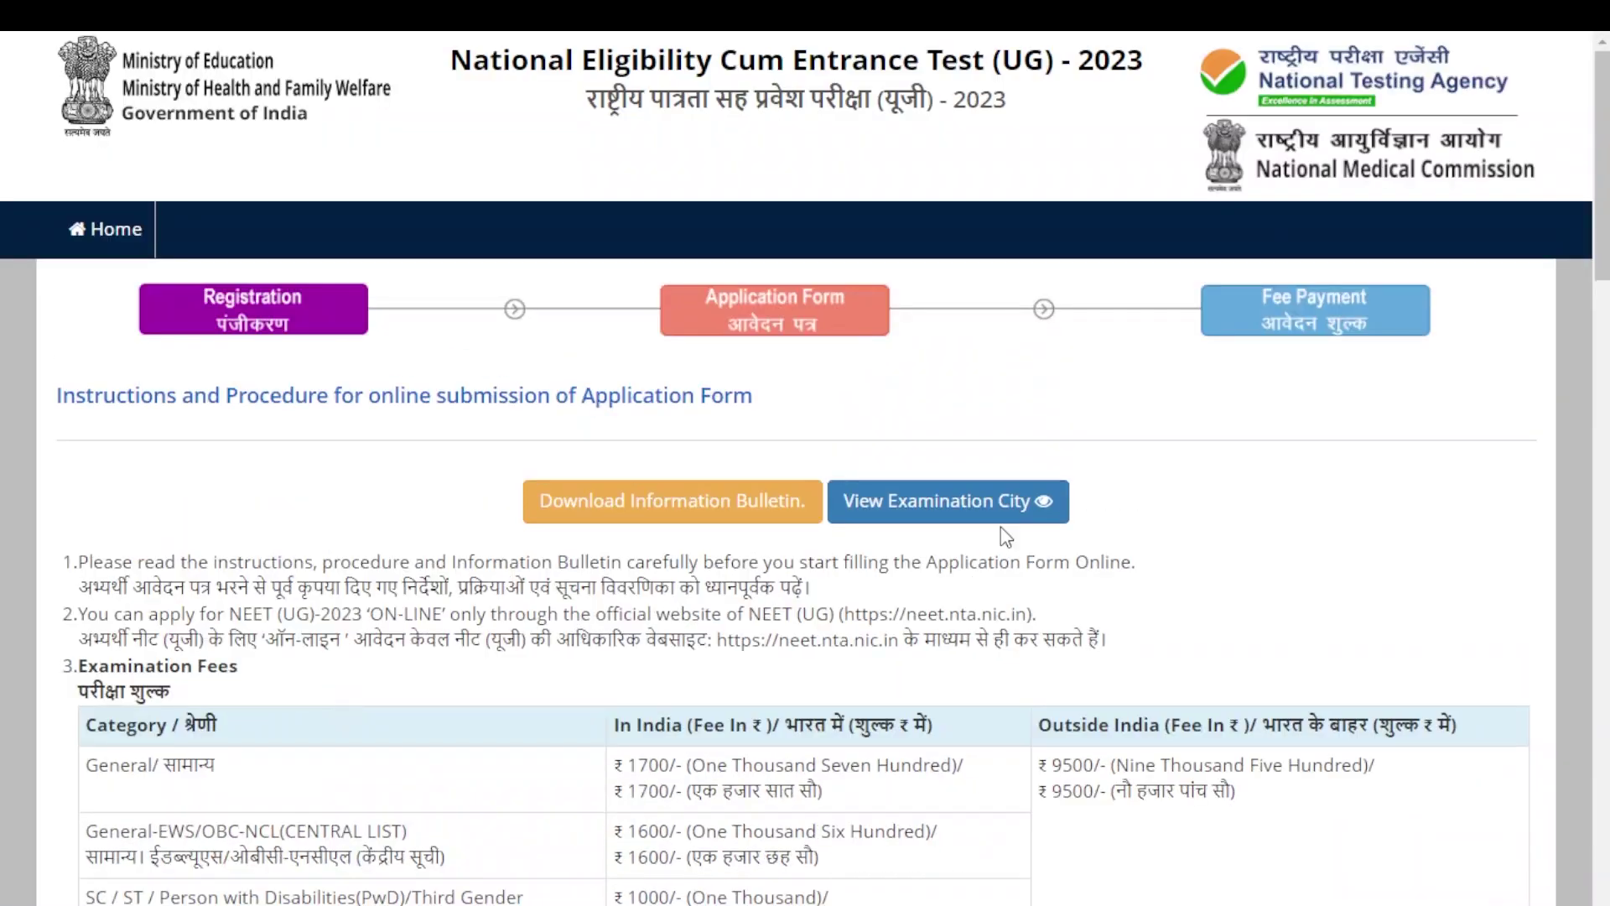
{"action": "scroll", "coordinate": [1261, 509], "scroll_direction": "down", "scroll_amount": 3}
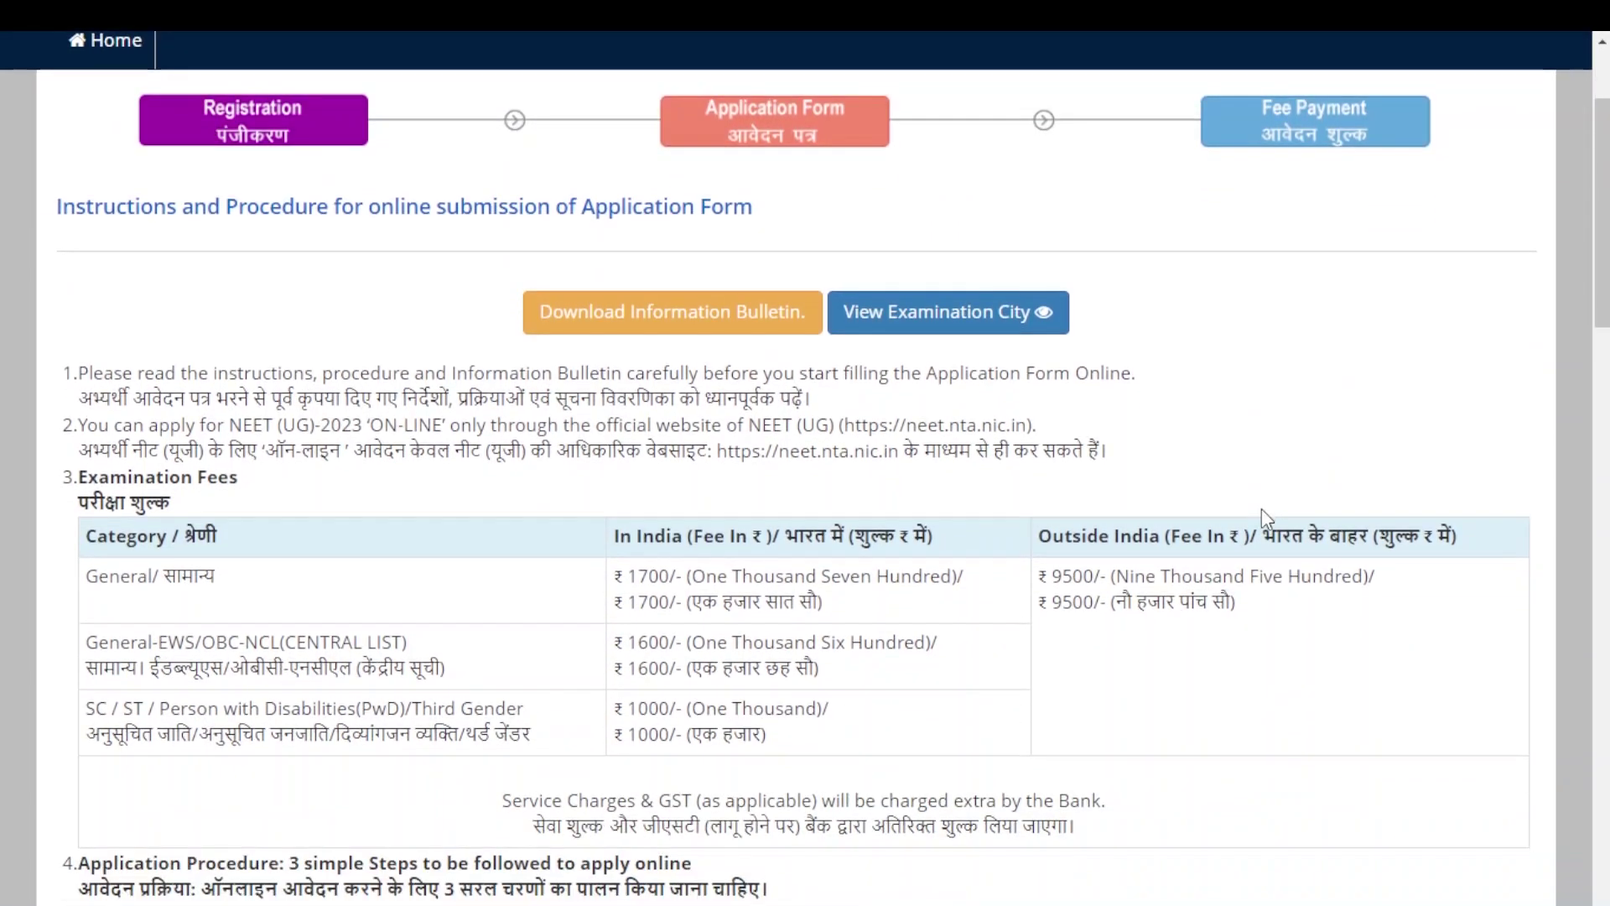
{"action": "scroll", "coordinate": [1262, 508], "scroll_direction": "down", "scroll_amount": 1}
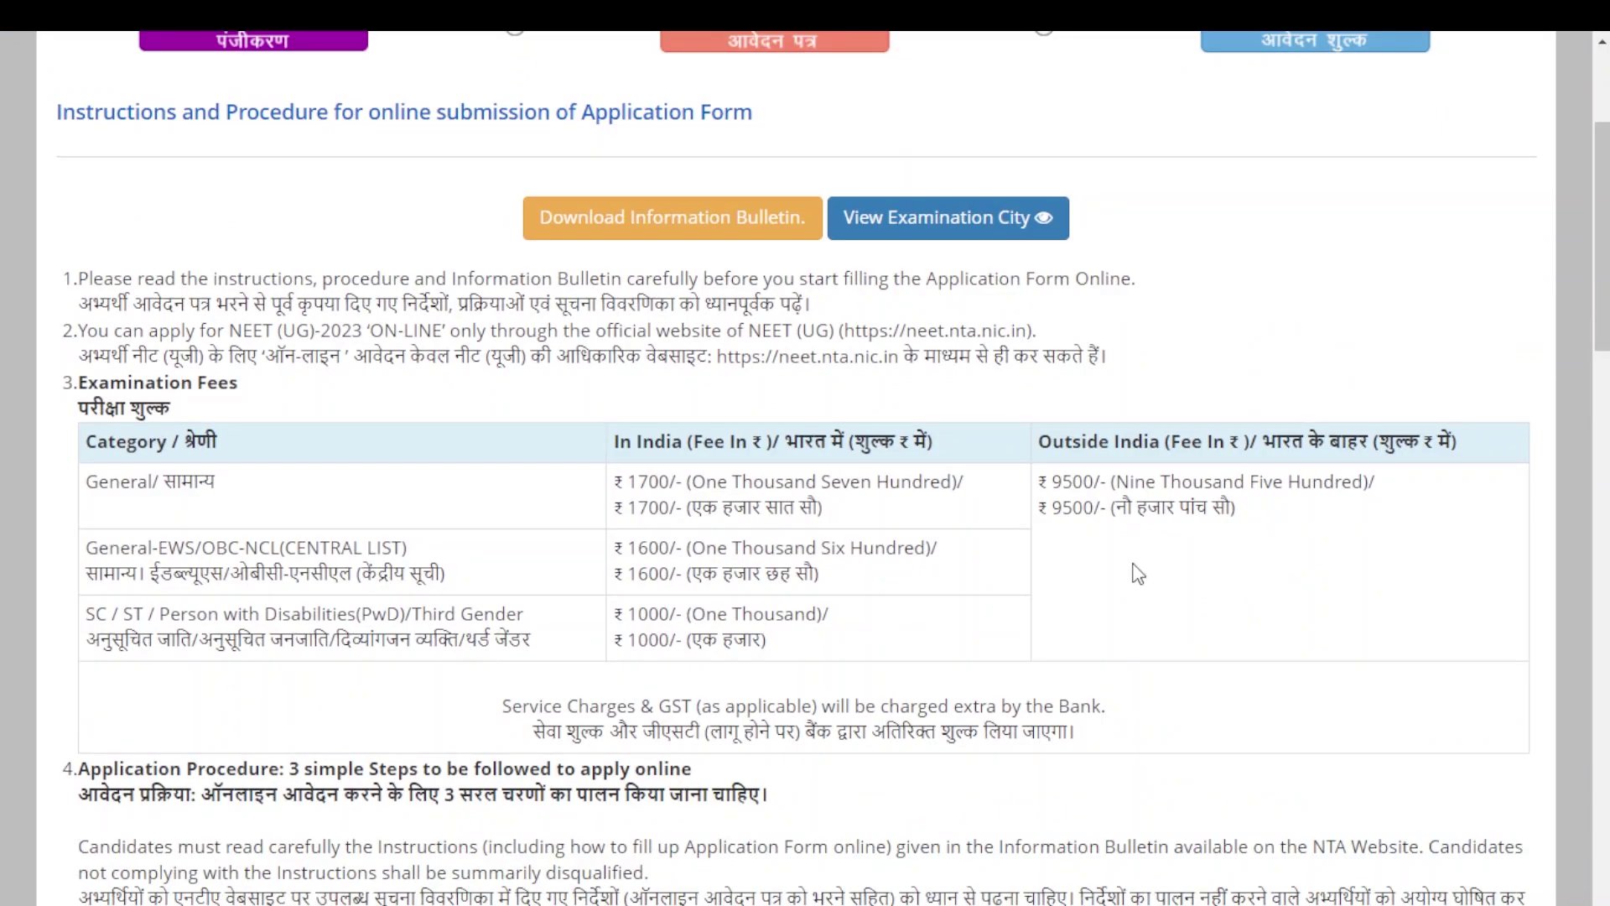
{"action": "scroll", "coordinate": [1002, 608], "scroll_direction": "down", "scroll_amount": 1}
{"action": "scroll", "coordinate": [1002, 608], "scroll_direction": "down", "scroll_amount": 10}
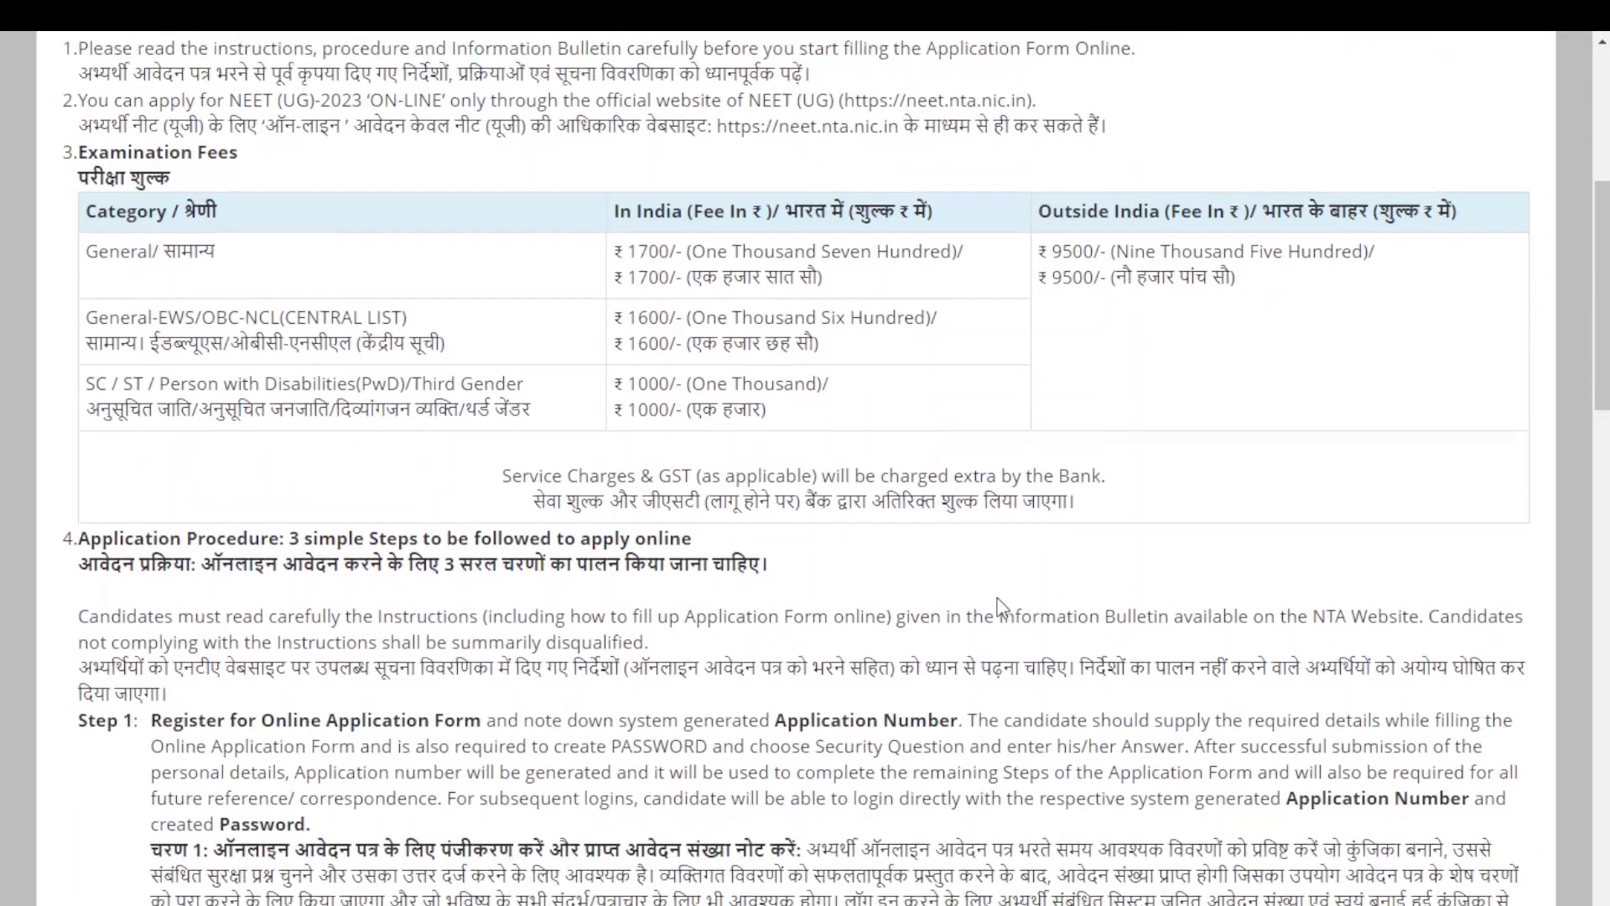
{"action": "scroll", "coordinate": [1002, 608], "scroll_direction": "down", "scroll_amount": 15}
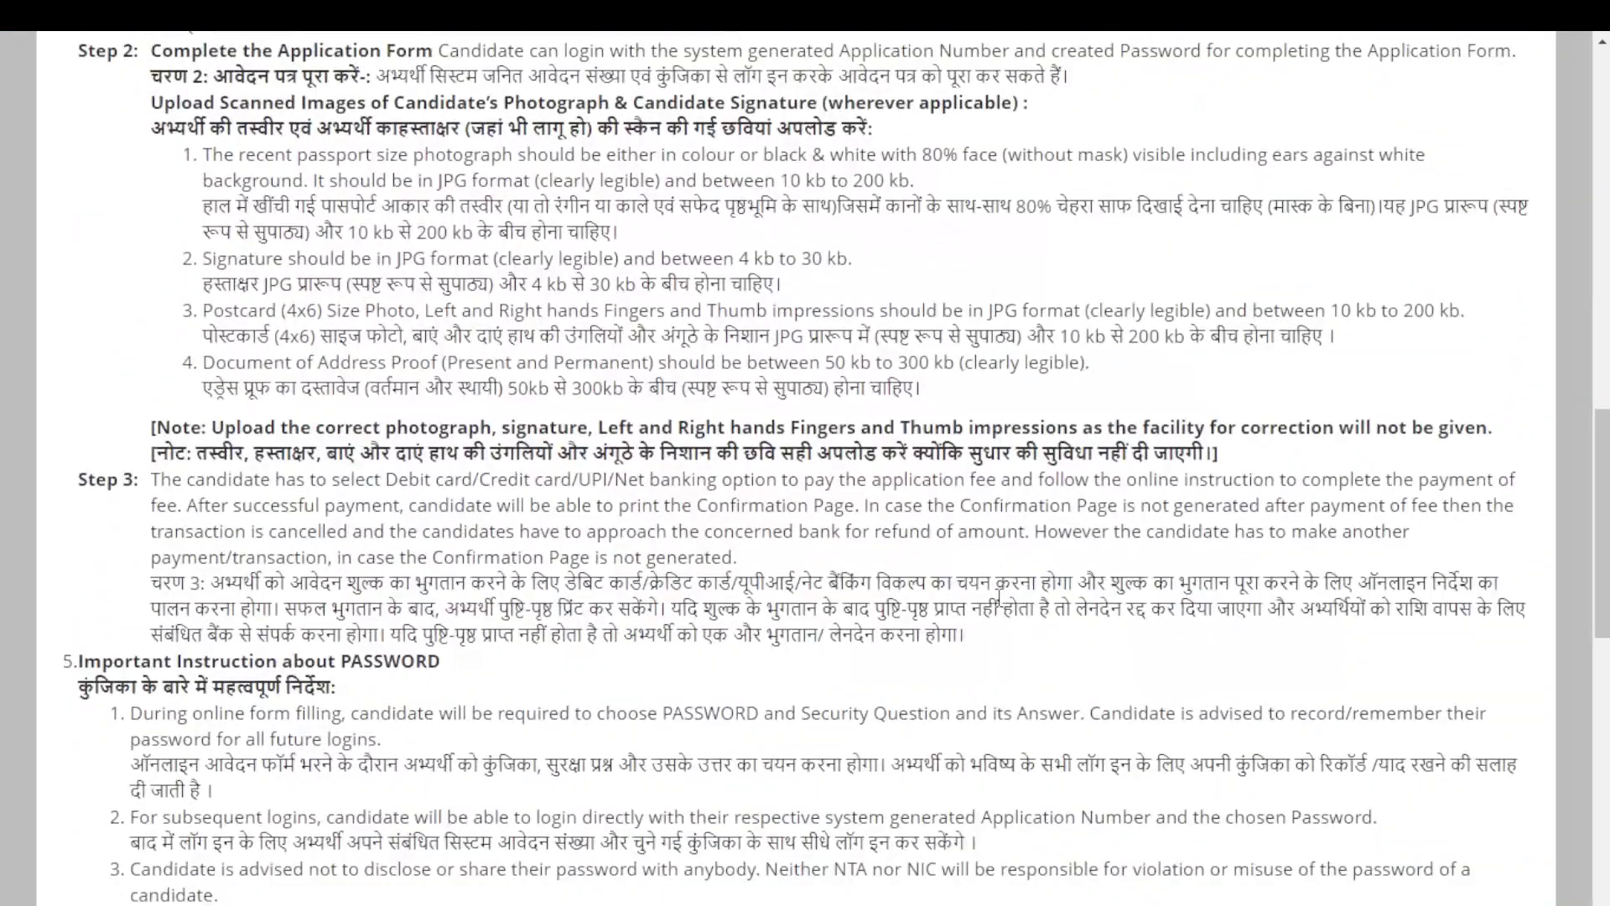
{"action": "scroll", "coordinate": [1002, 608], "scroll_direction": "down", "scroll_amount": 4}
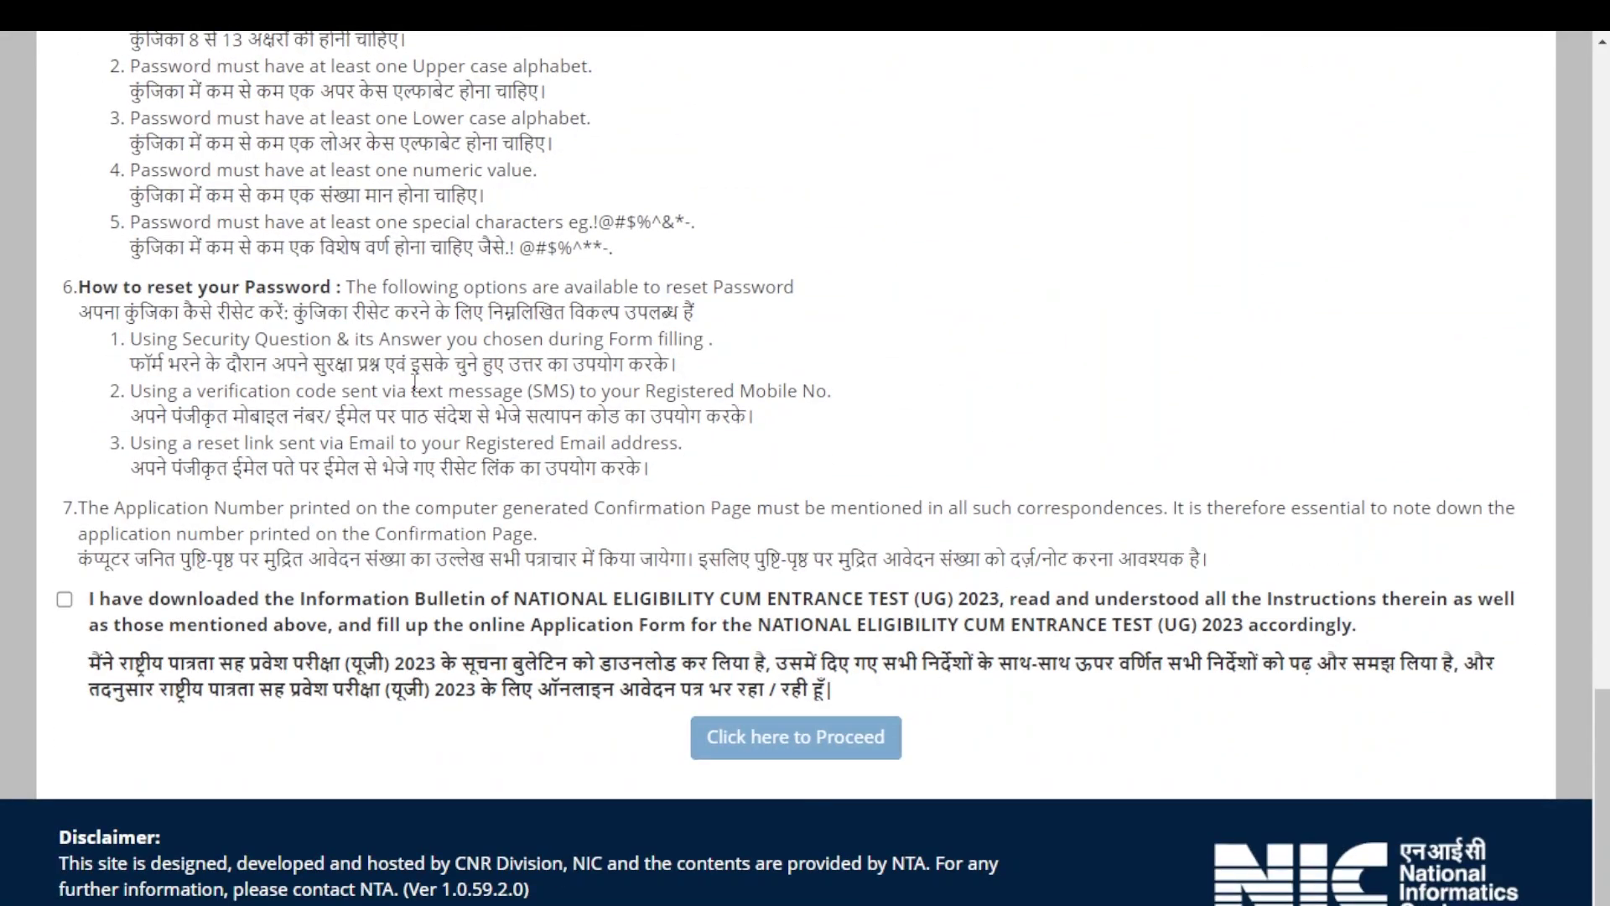
{"action": "left_click", "coordinate": [65, 600]}
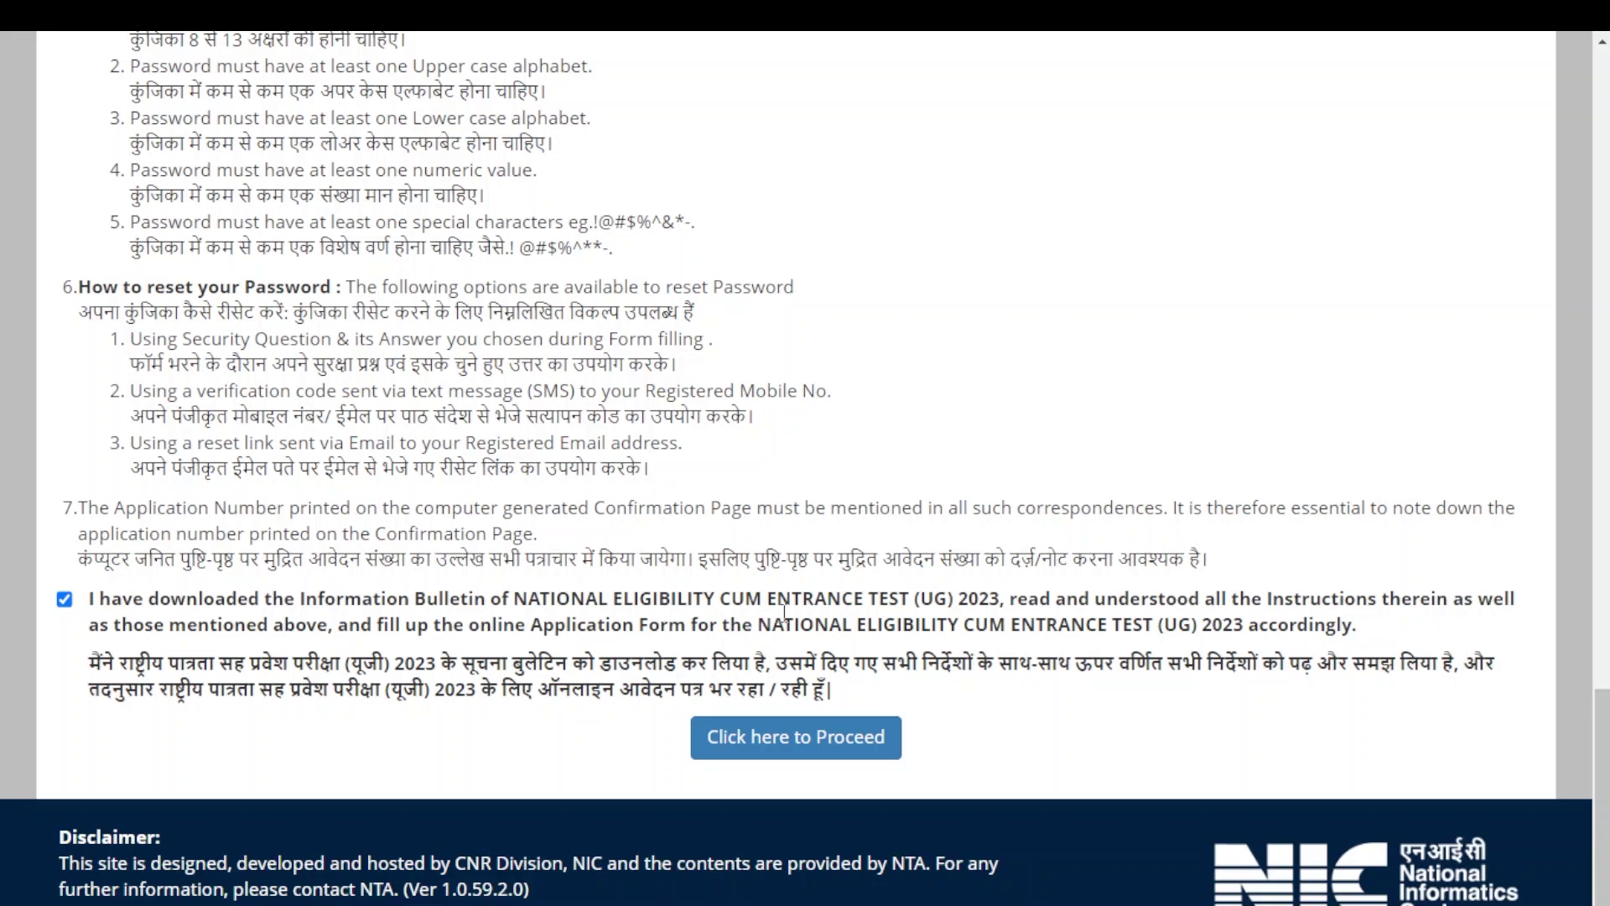
- Proceed to the registration form and enter the candidate's and father's names, then choose gender
{"action": "left_click", "coordinate": [819, 740]}
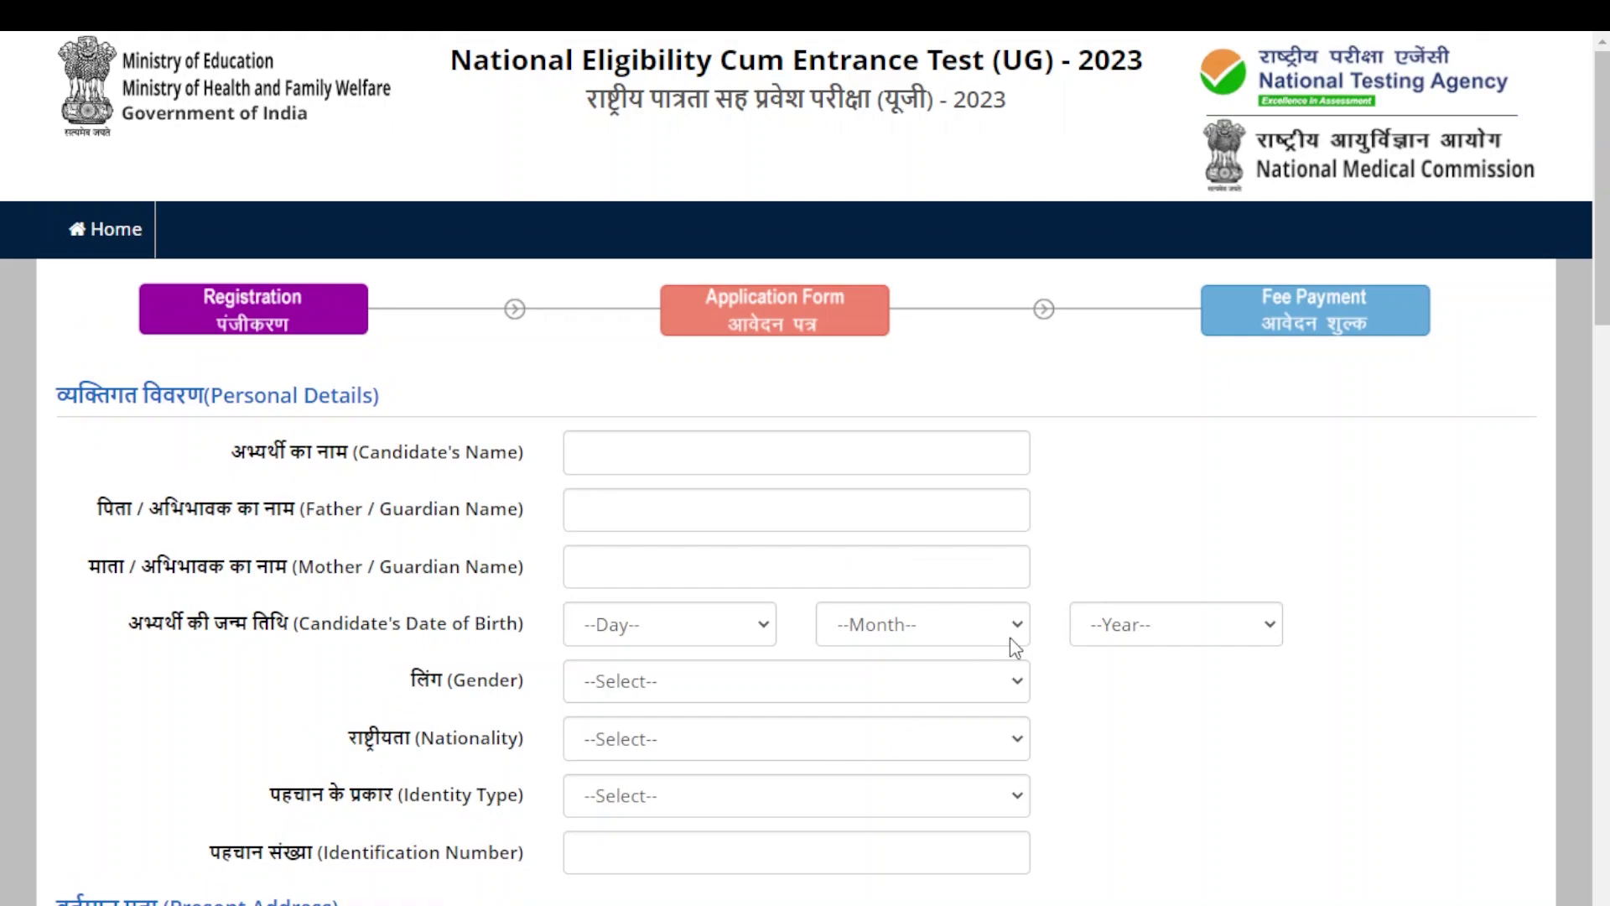
{"action": "scroll", "coordinate": [1070, 535], "scroll_direction": "down", "scroll_amount": 3}
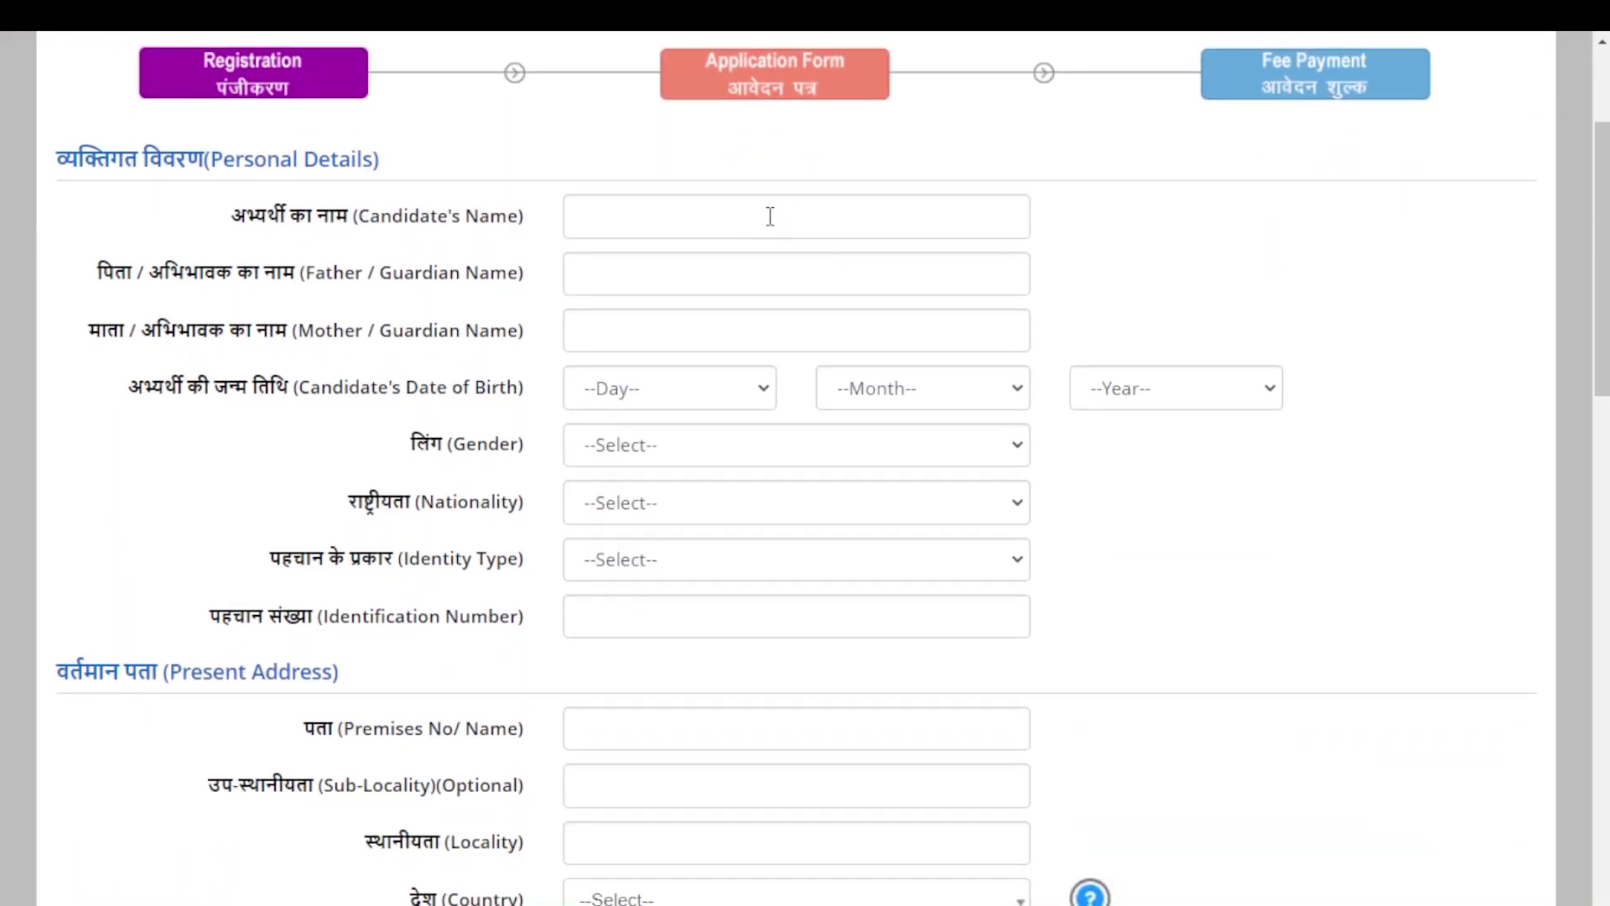
{"action": "left_click", "coordinate": [618, 226]}
{"action": "left_click", "coordinate": [644, 282]}
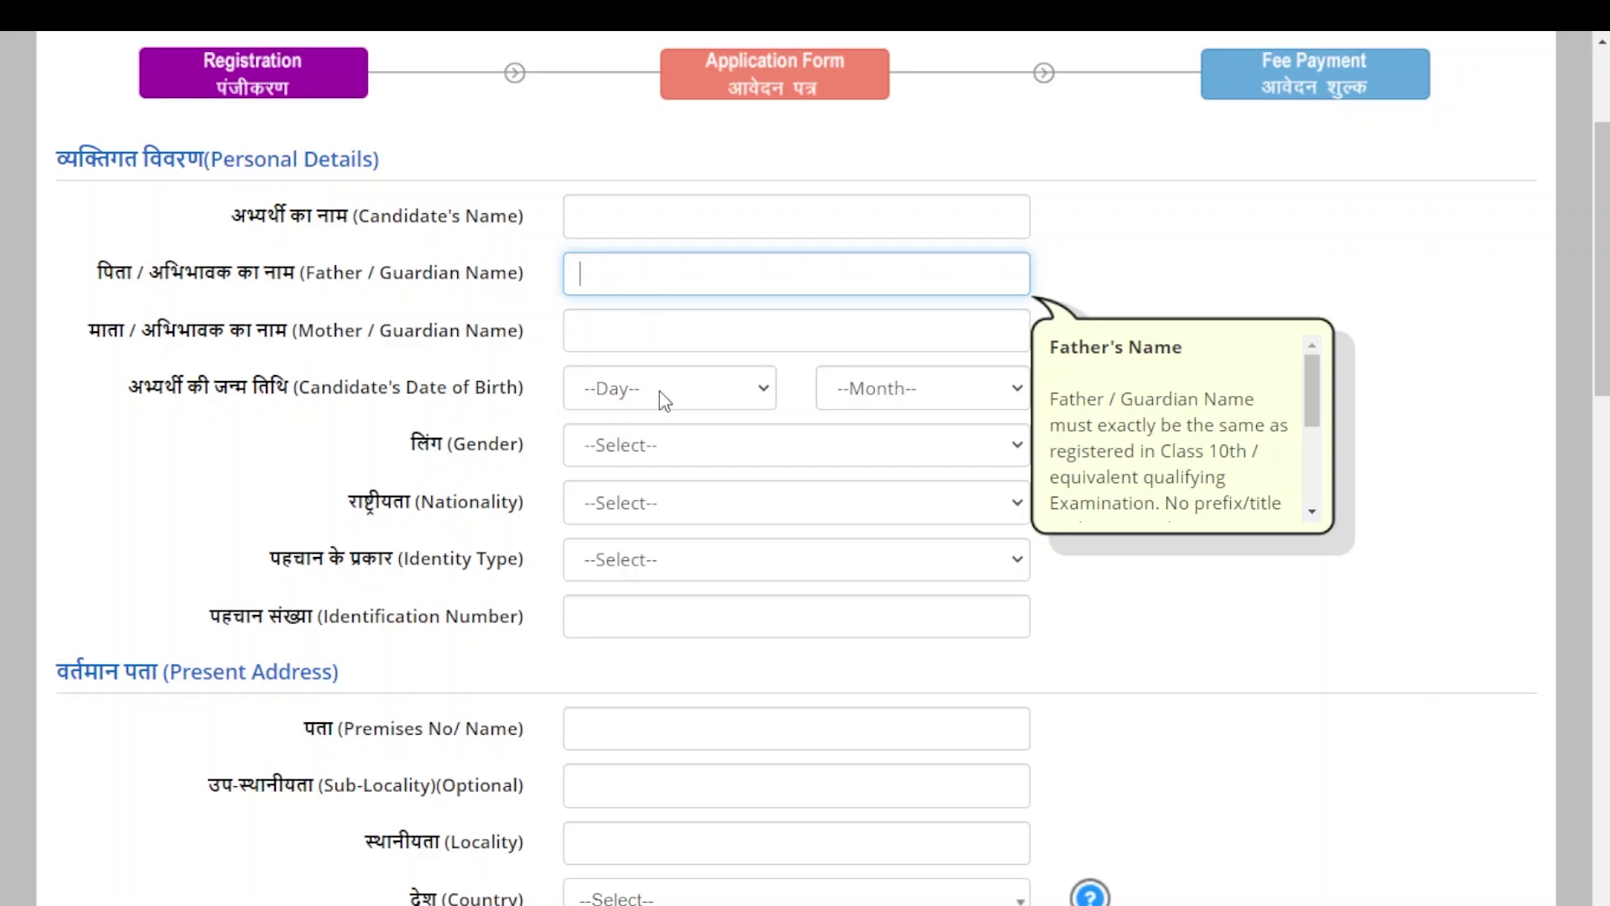
{"action": "left_click", "coordinate": [675, 445]}
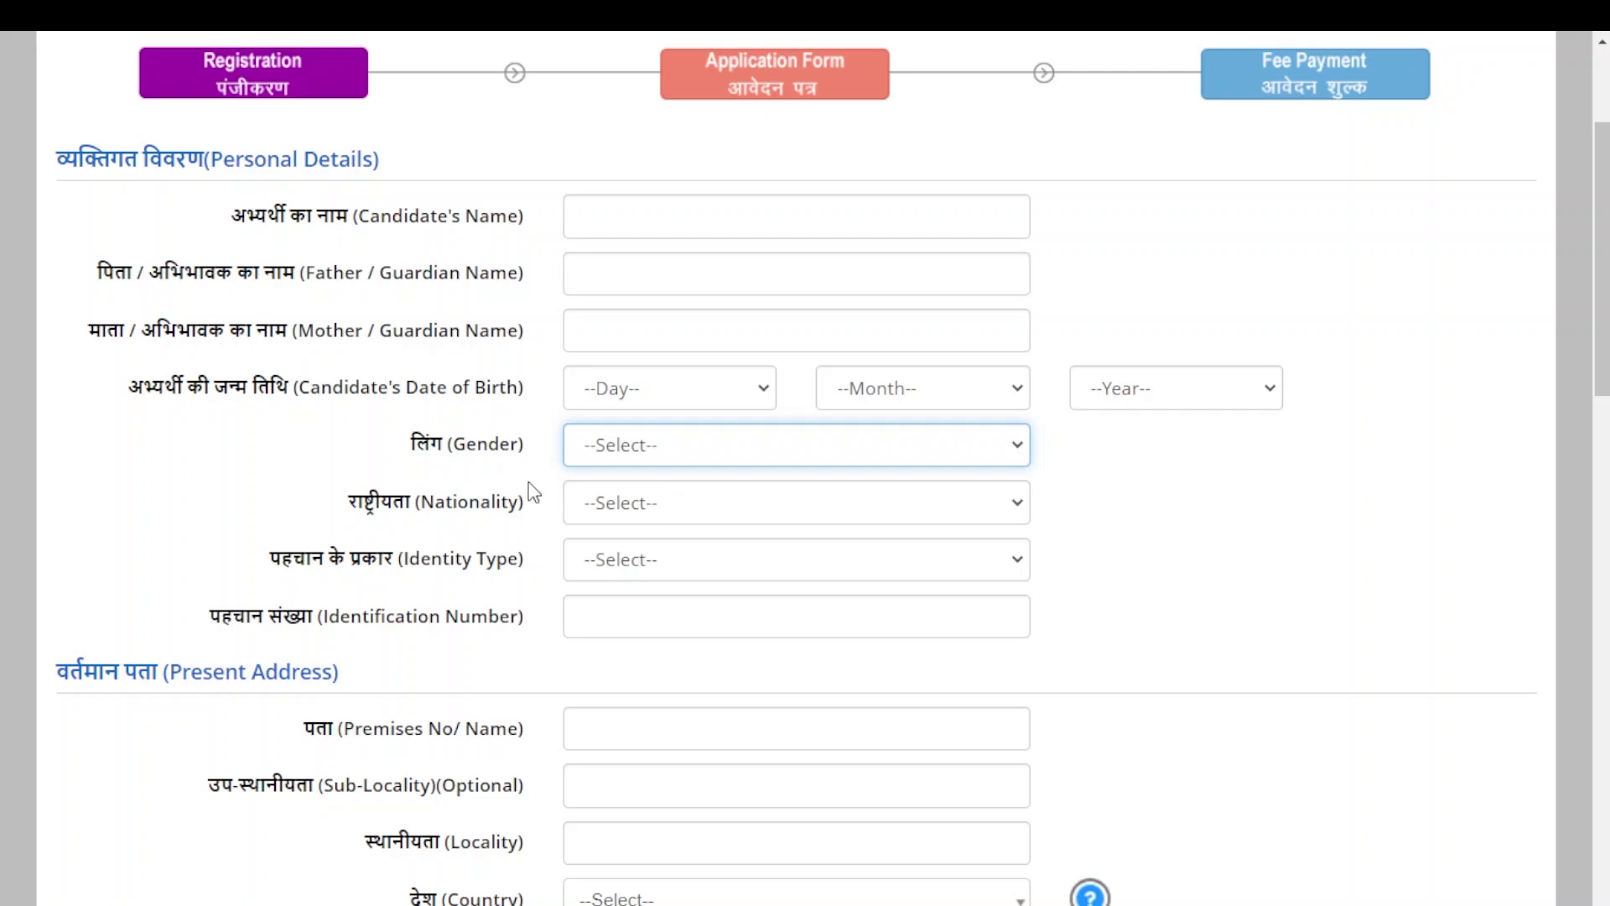
- Set Nationality to Indian and Identity Type to 'Any Other Valid Govt Identity with photograph'
{"action": "left_click_drag", "start_coordinate": [537, 470], "coordinate": [650, 515]}
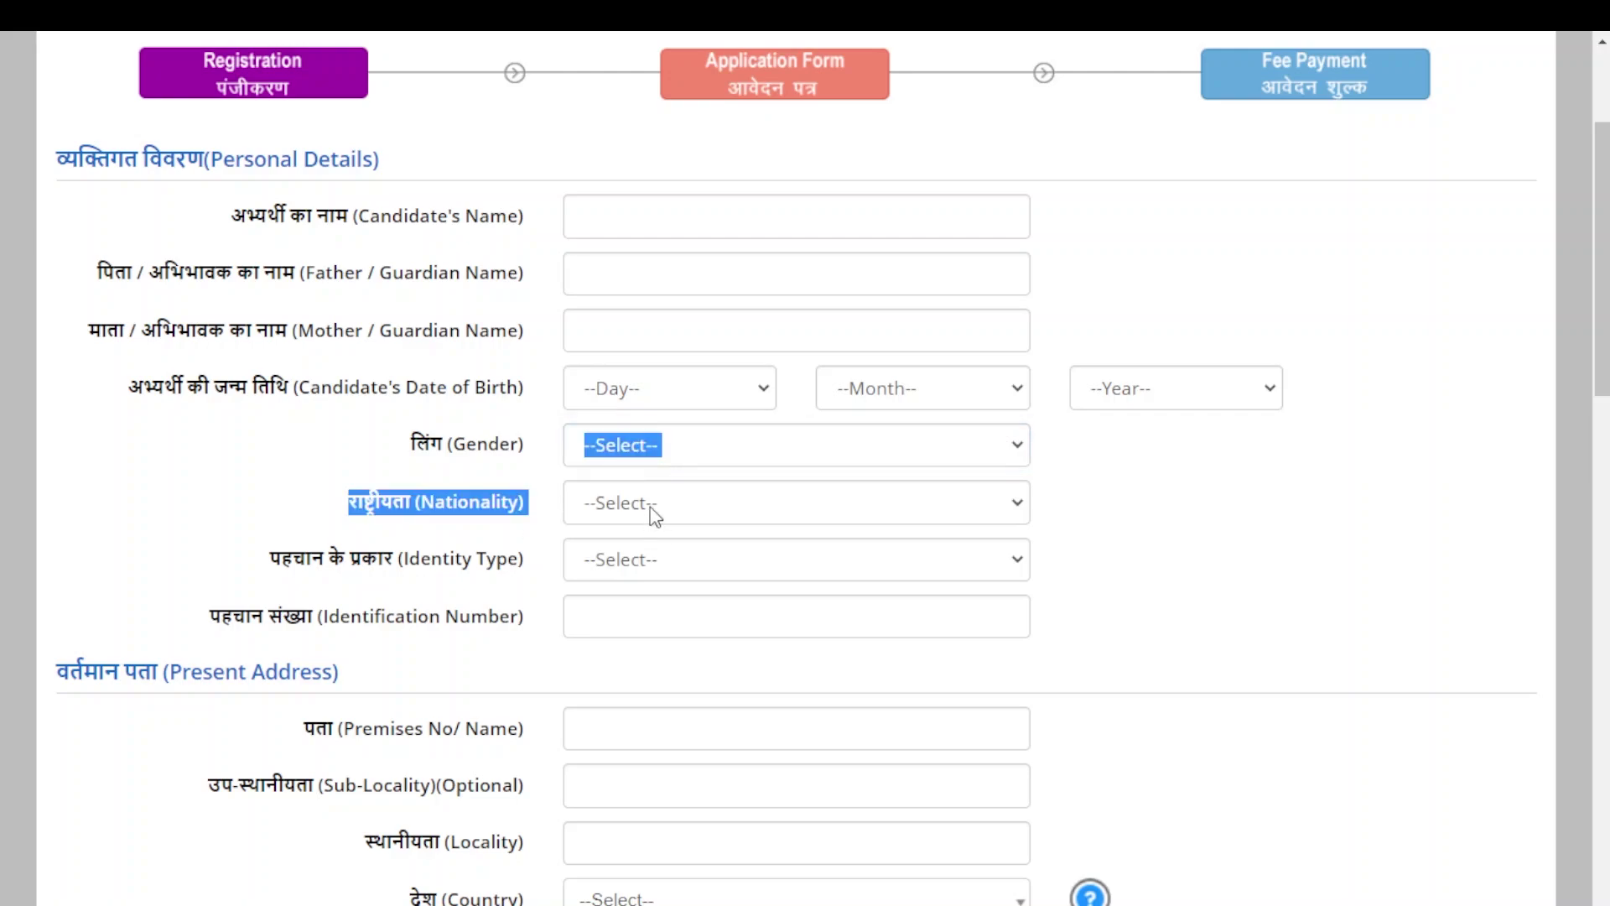
{"action": "left_click", "coordinate": [646, 563]}
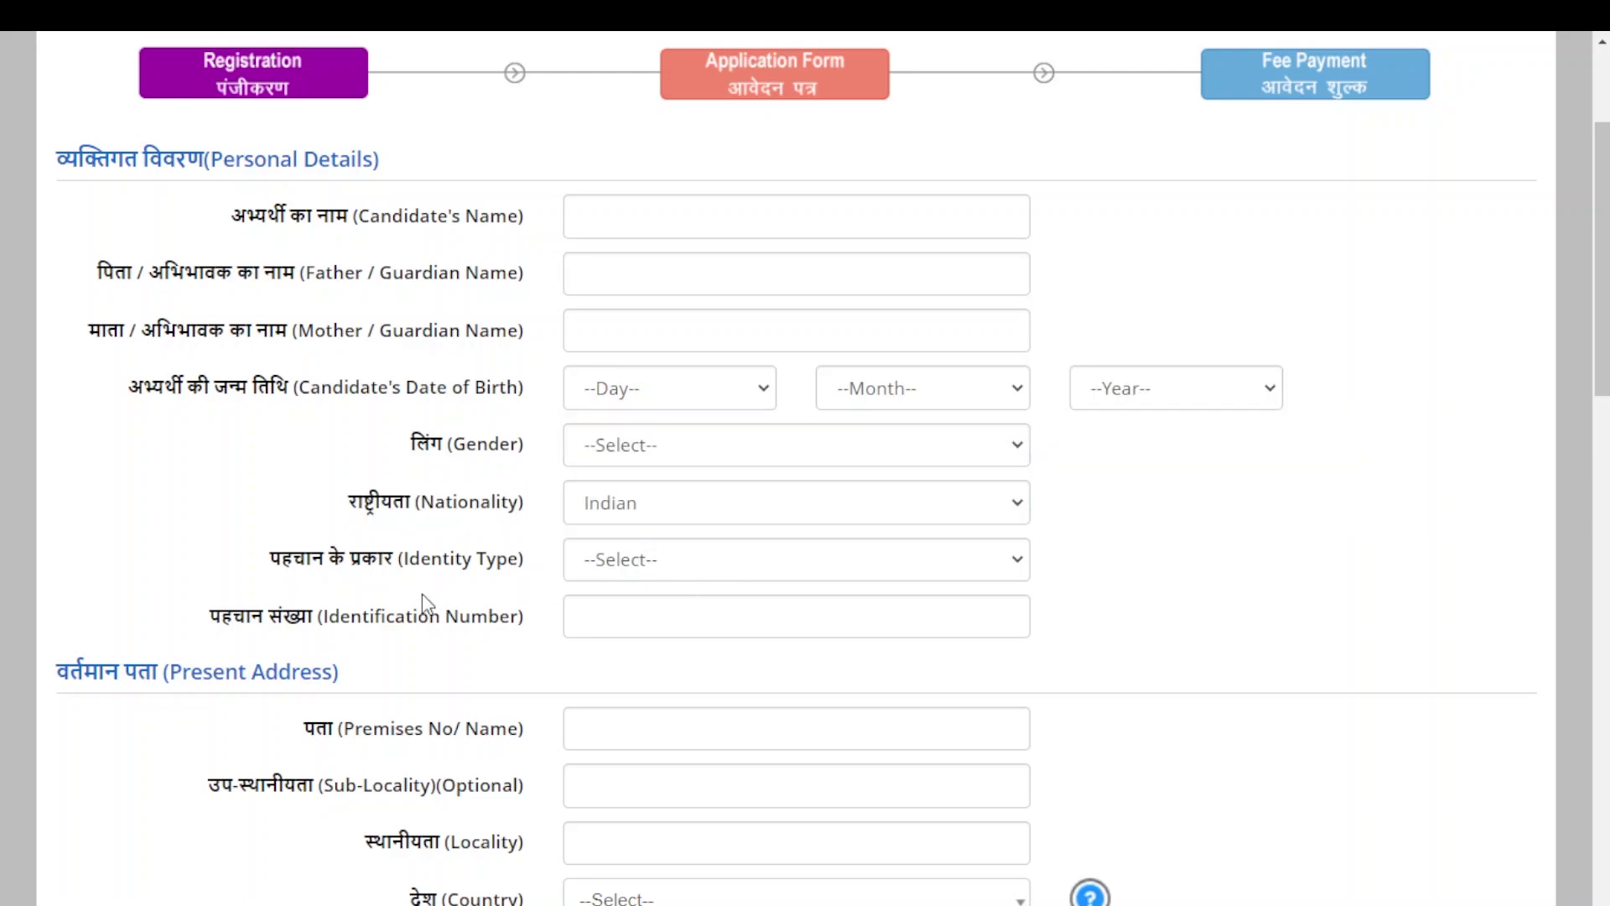
{"action": "left_click", "coordinate": [585, 558]}
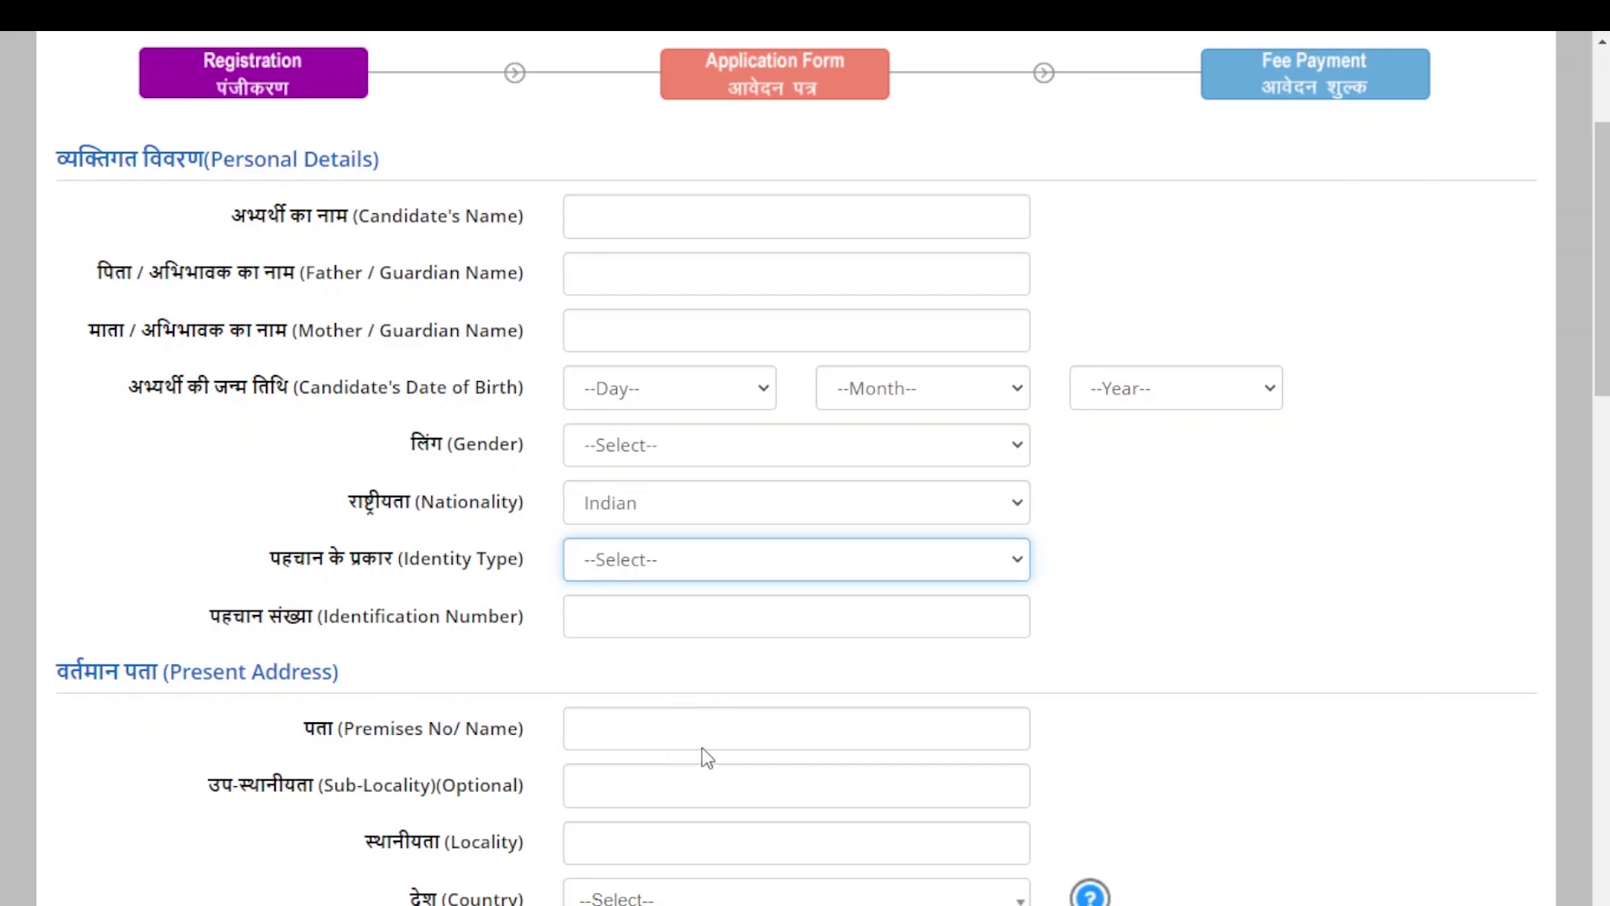
{"action": "left_click", "coordinate": [809, 757]}
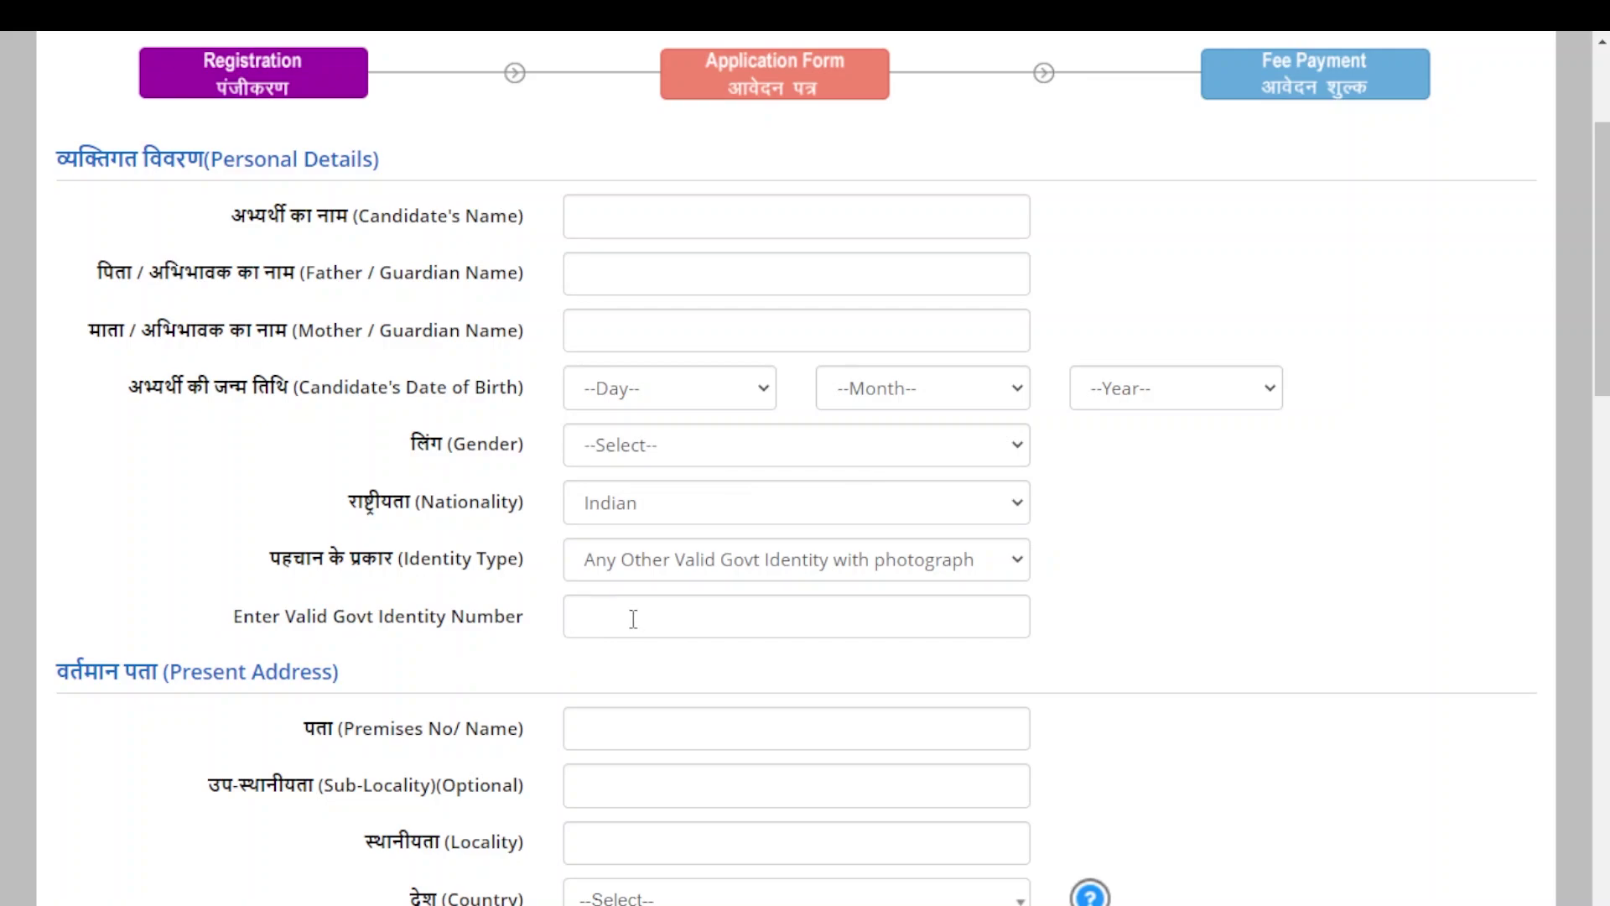
{"action": "scroll", "coordinate": [633, 618], "scroll_direction": "down", "scroll_amount": 6}
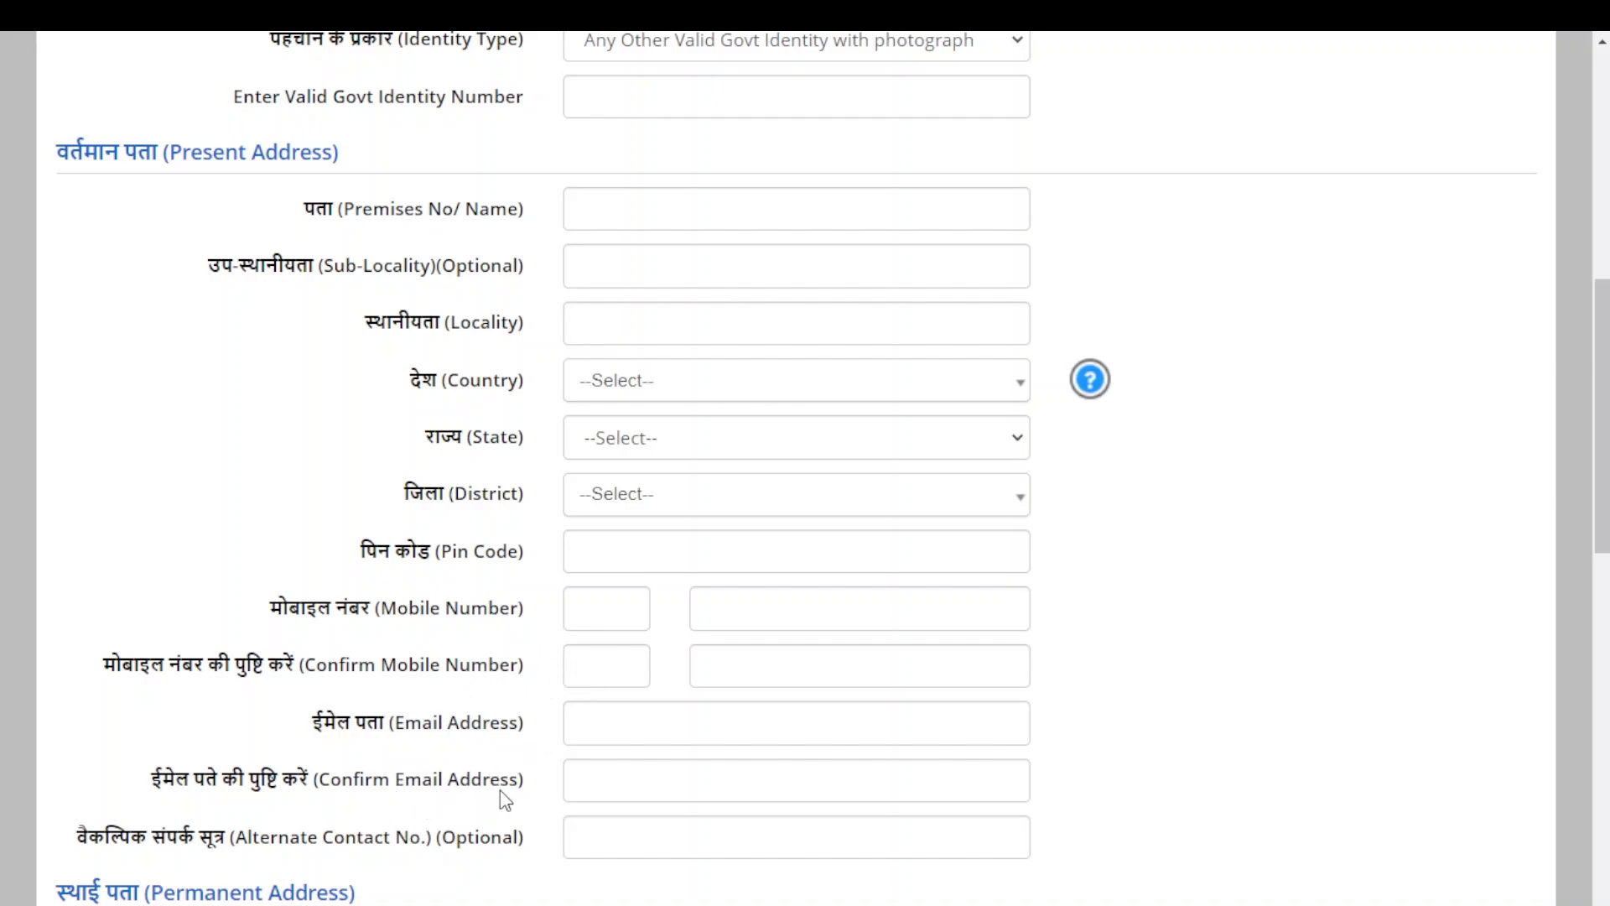
{"action": "scroll", "coordinate": [503, 798], "scroll_direction": "down", "scroll_amount": 6}
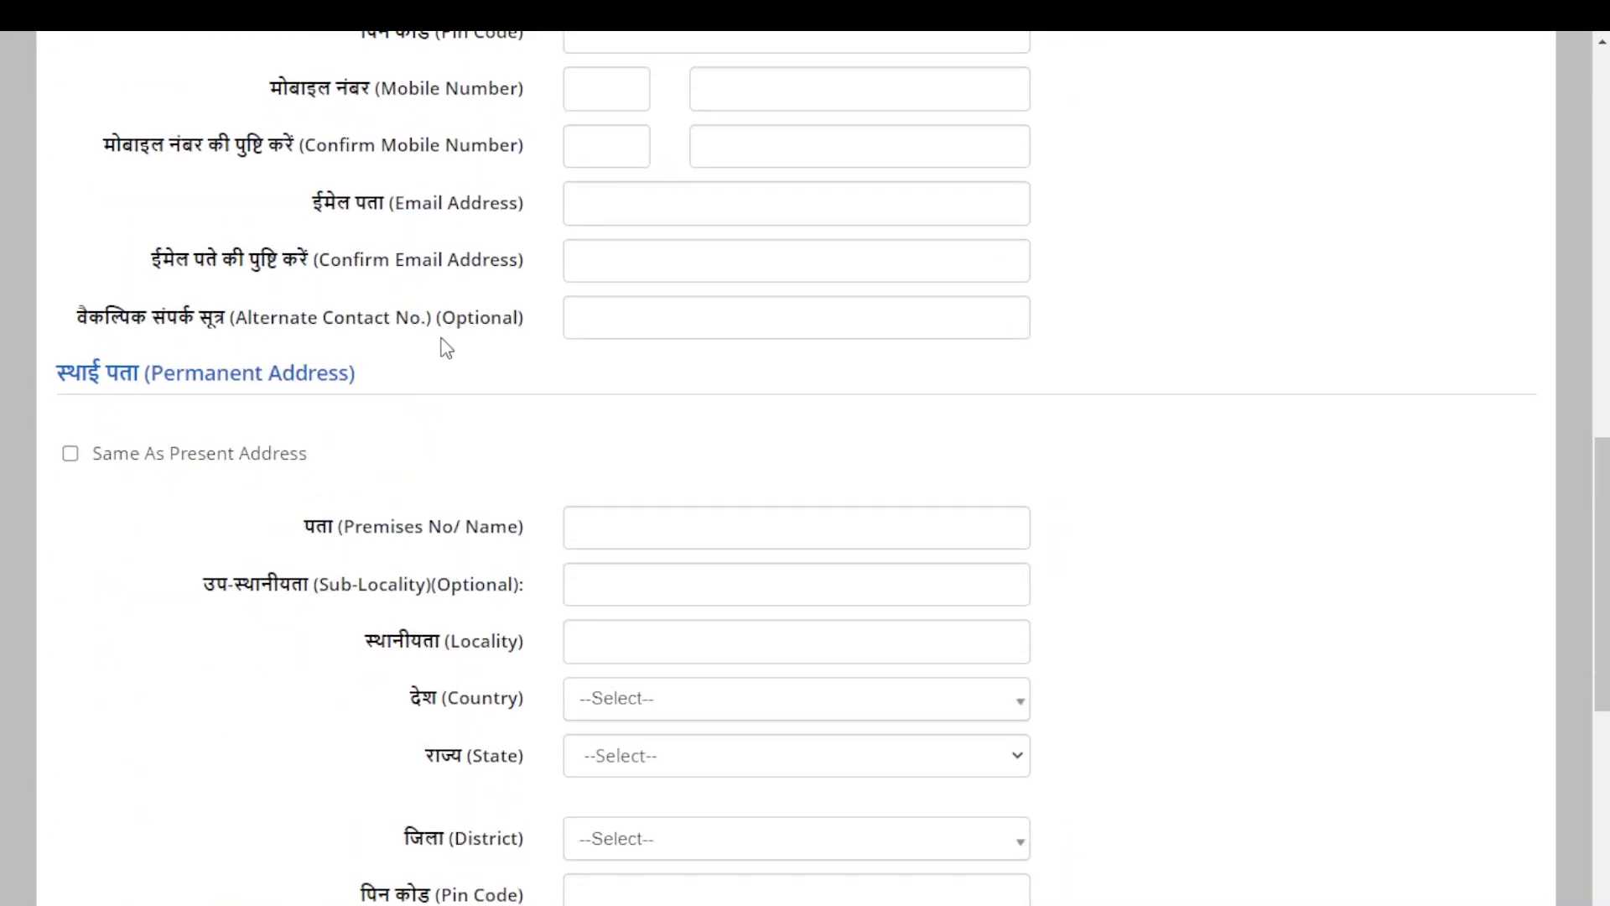
{"action": "left_click", "coordinate": [70, 454]}
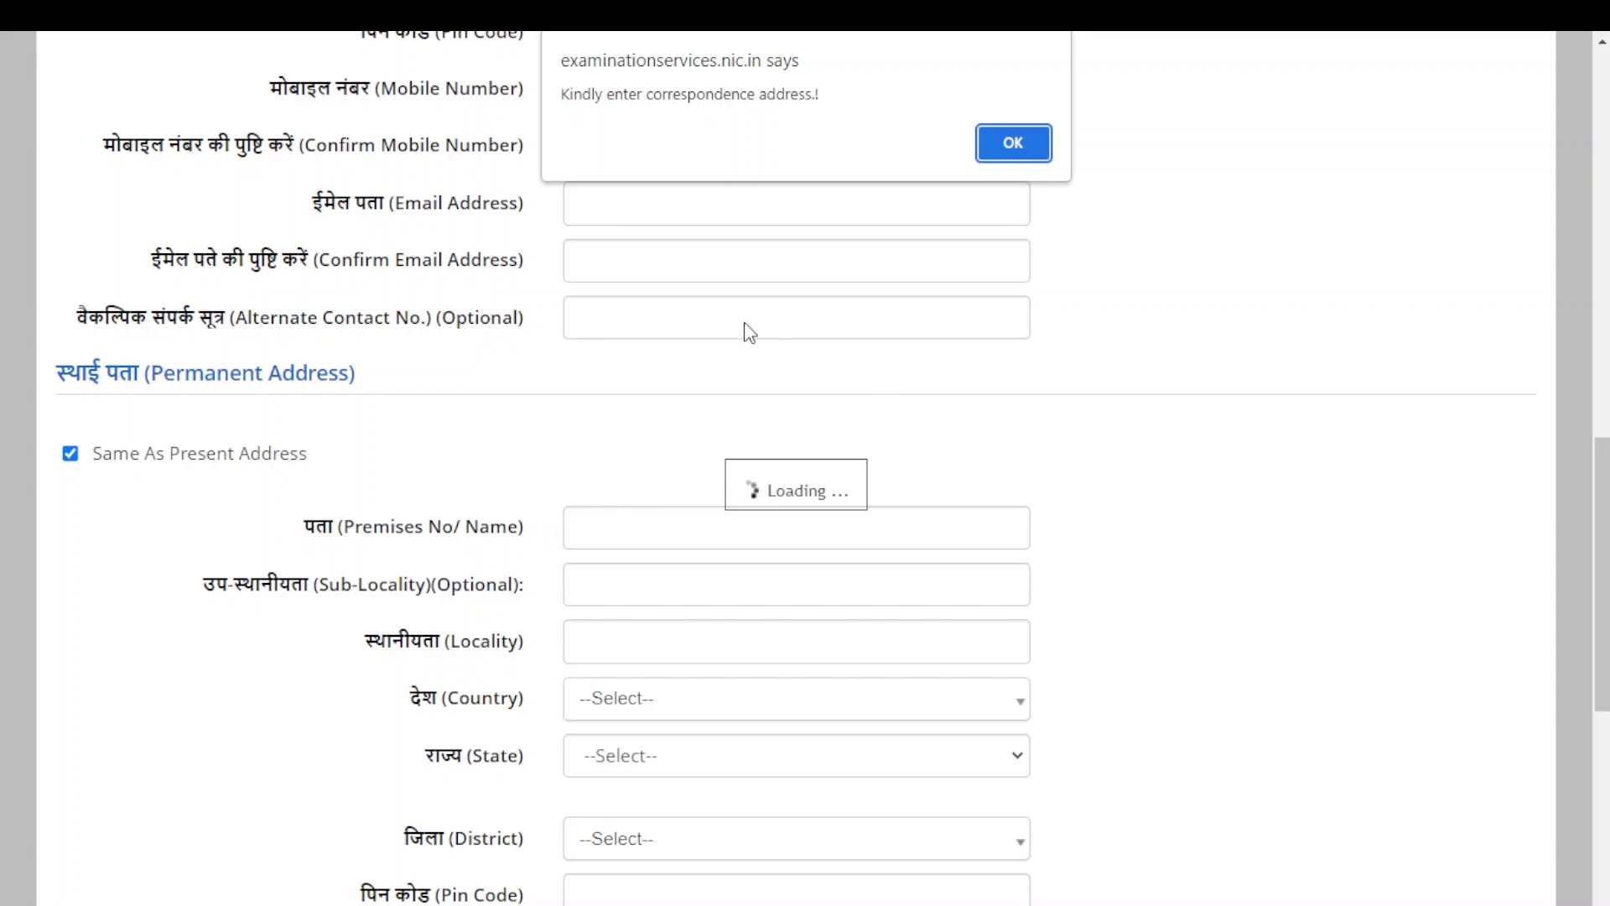
{"action": "left_click", "coordinate": [1016, 155]}
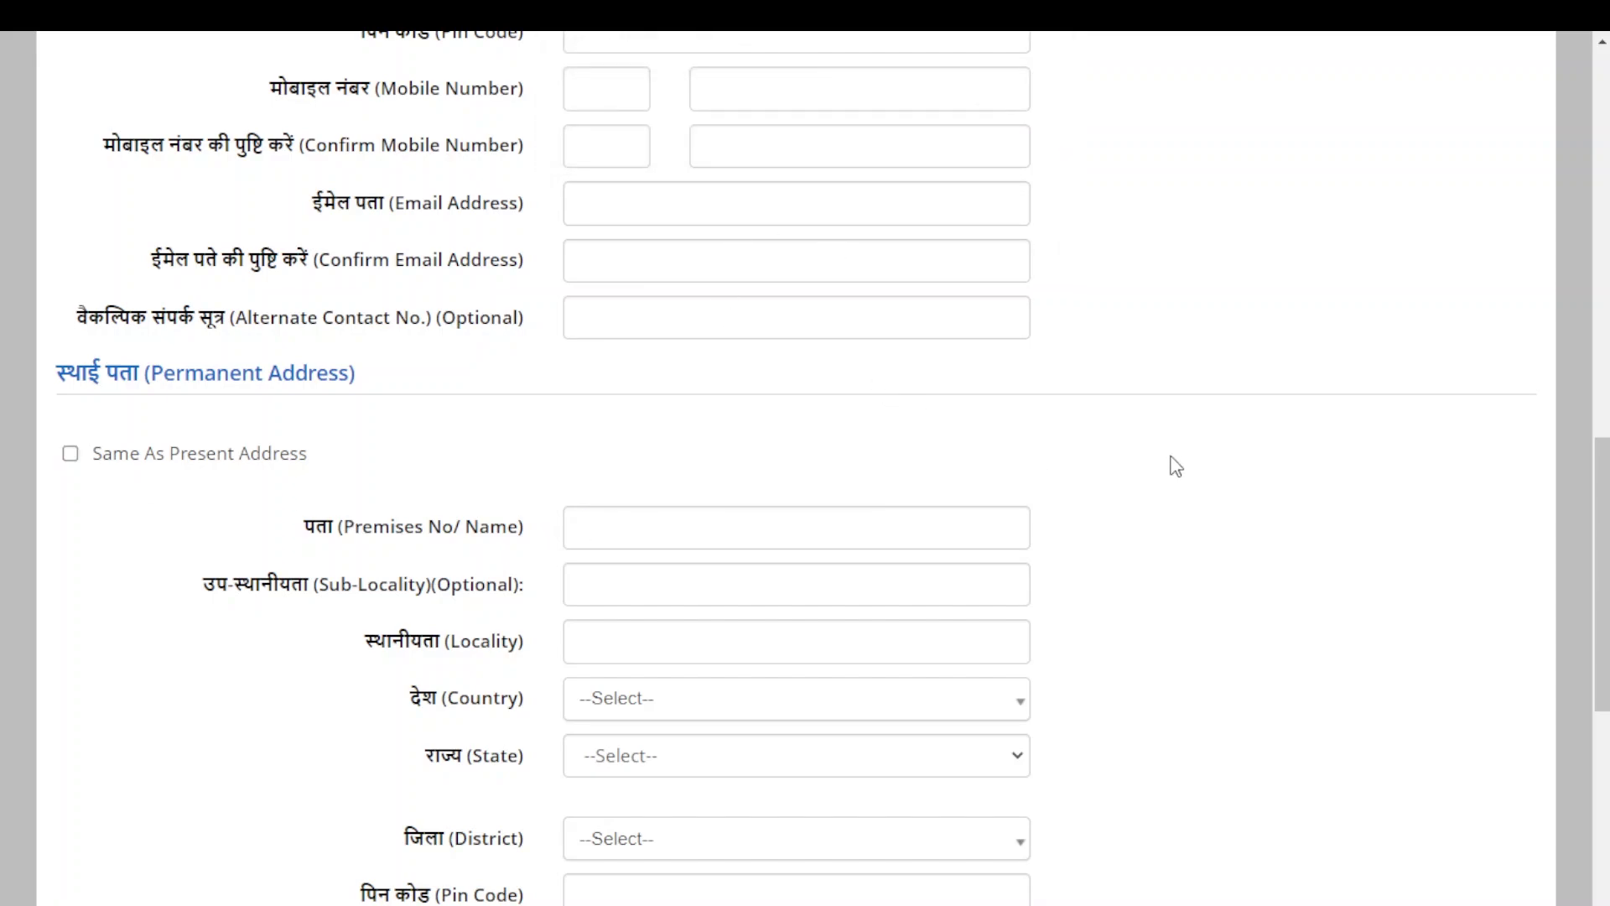
{"action": "scroll", "coordinate": [1174, 465], "scroll_direction": "down", "scroll_amount": 7}
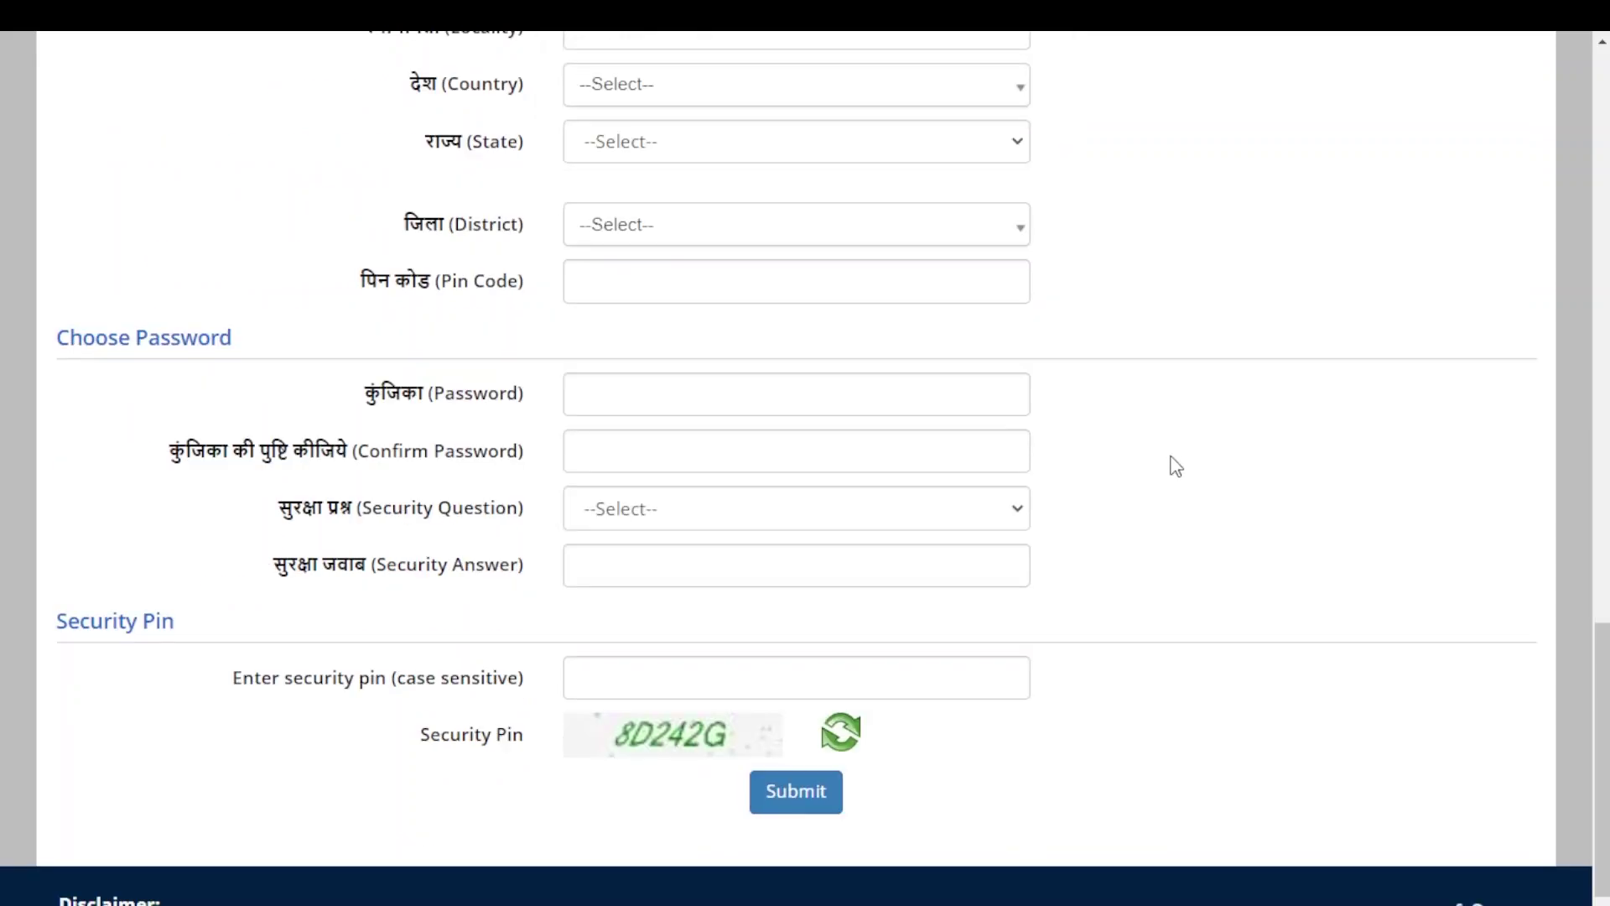
- Enter the account password, choose a security question with its answer, and submit for review
{"action": "left_click", "coordinate": [854, 396]}
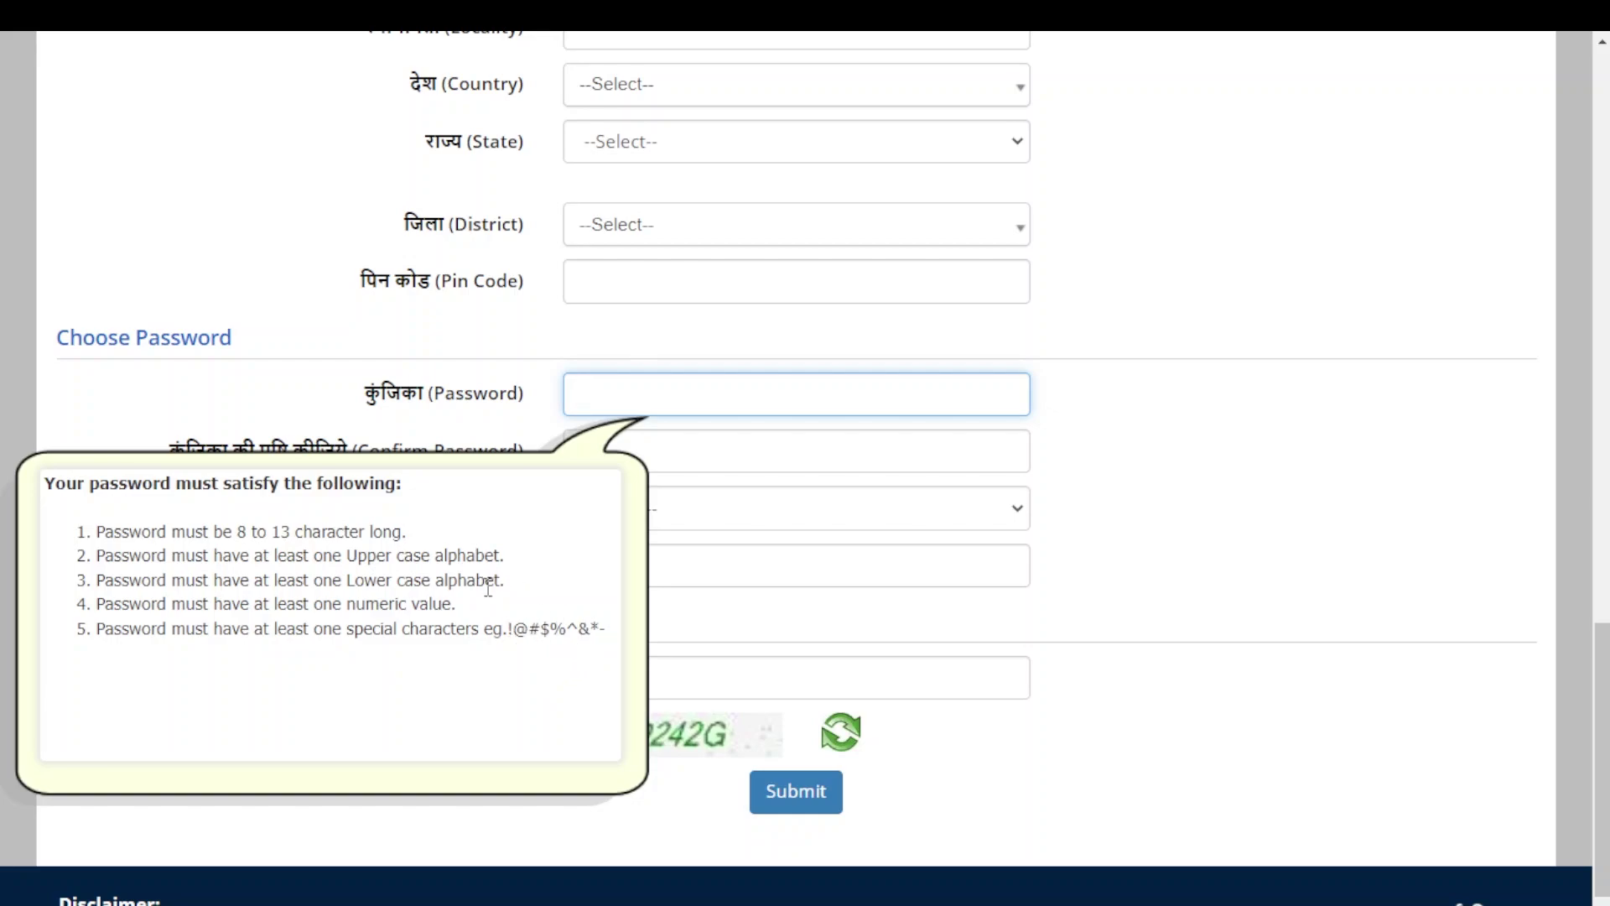
{"action": "left_click", "coordinate": [1147, 385]}
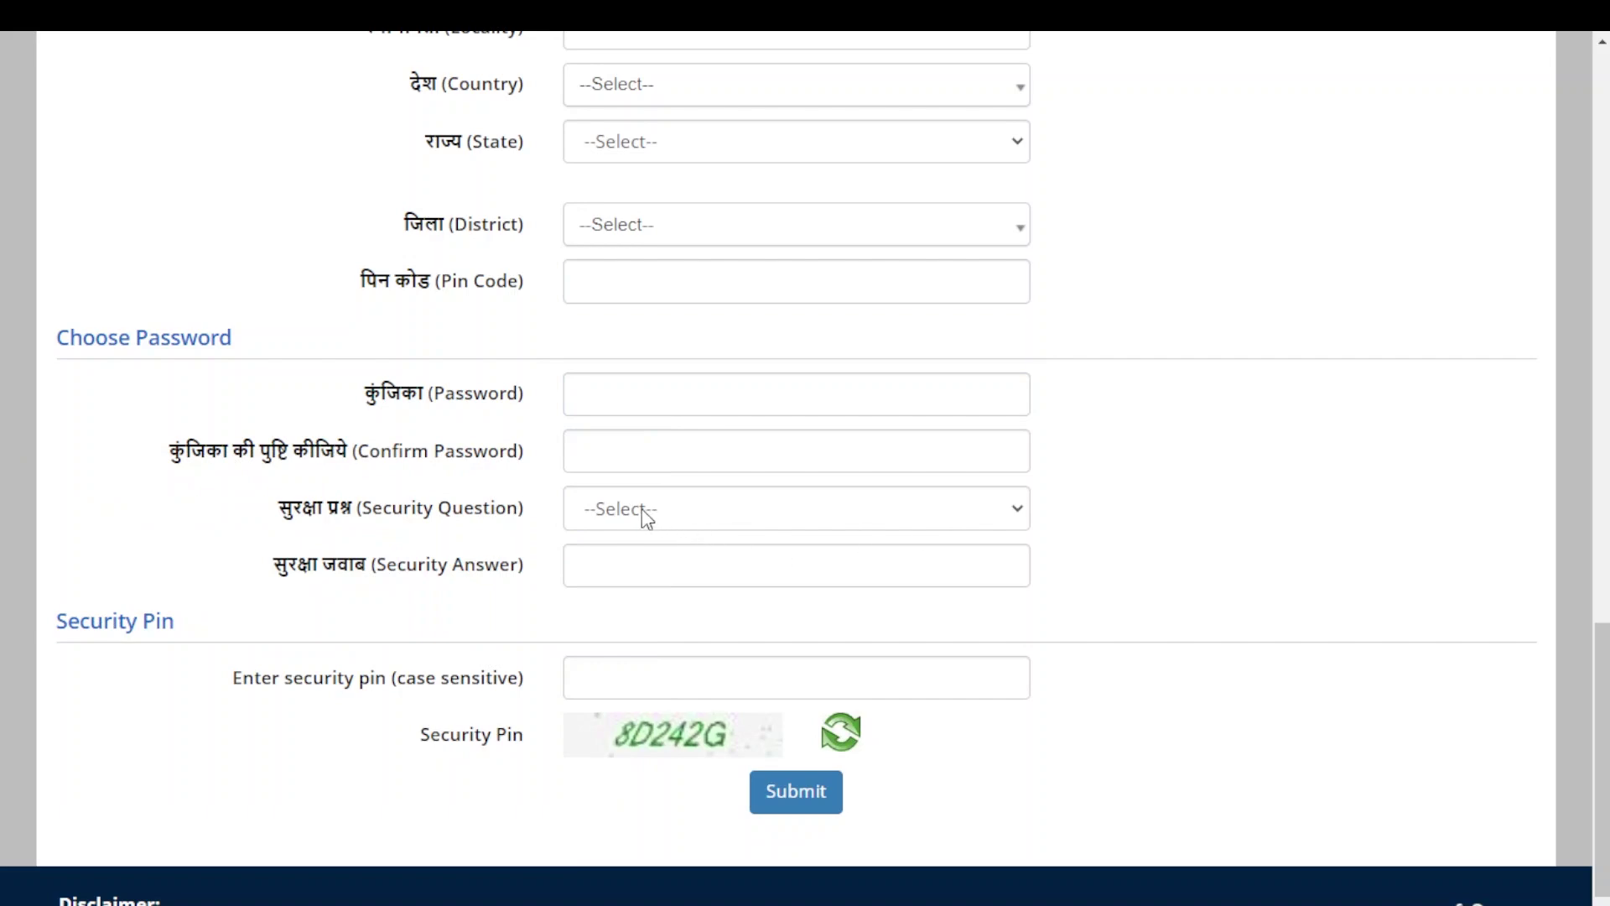
{"action": "left_click", "coordinate": [691, 520]}
{"action": "left_click", "coordinate": [608, 572]}
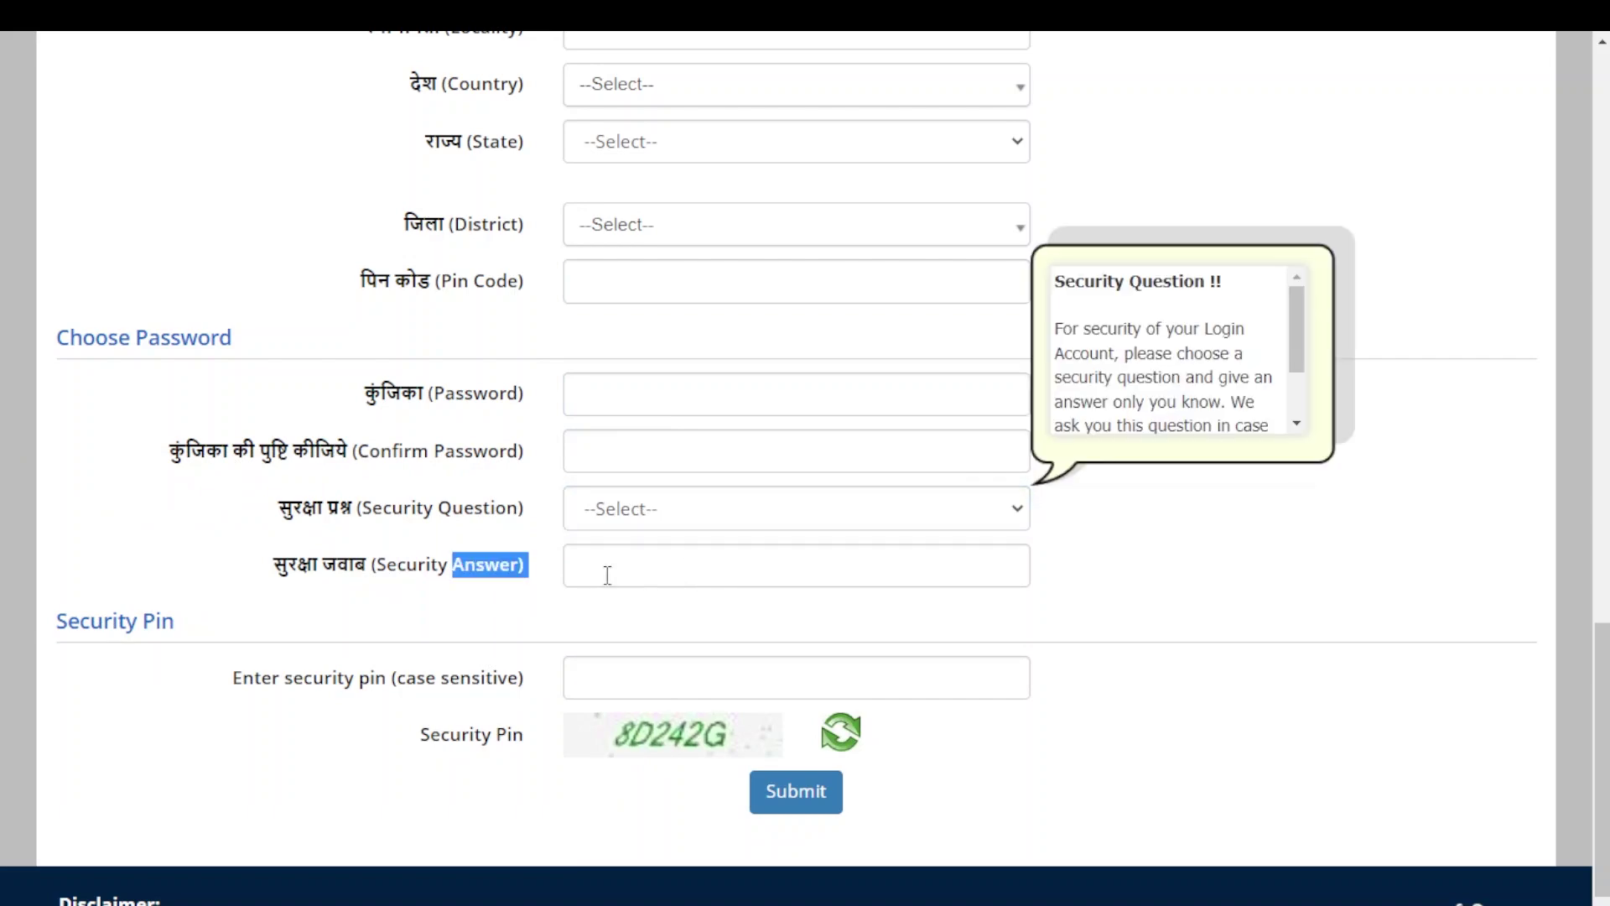
{"action": "left_click", "coordinate": [676, 748]}
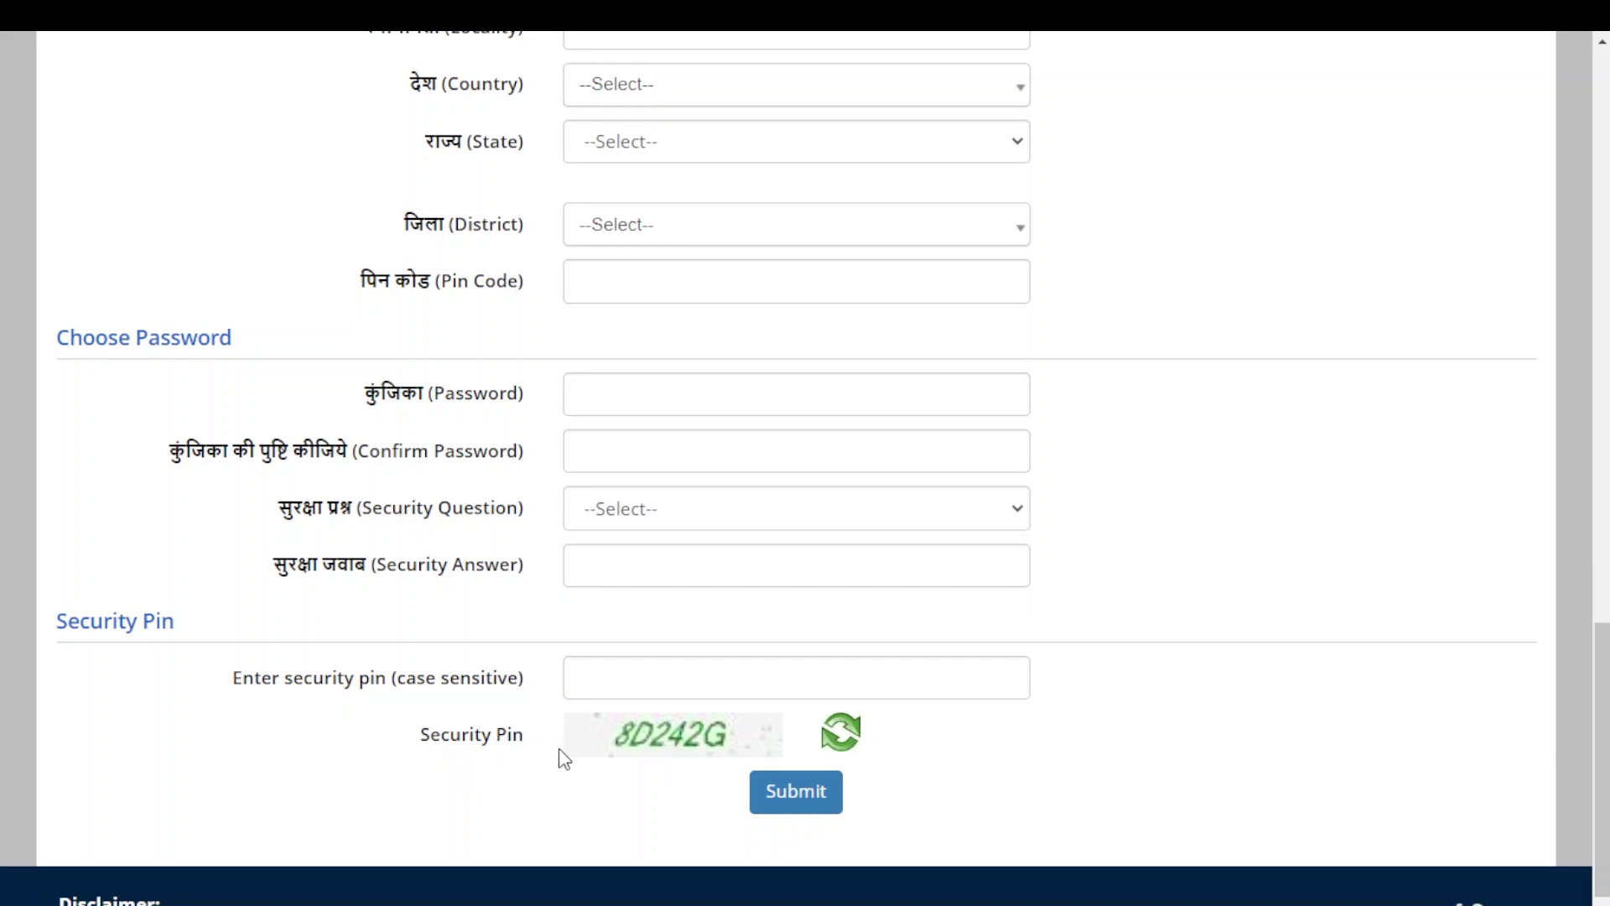
{"action": "left_click", "coordinate": [773, 794]}
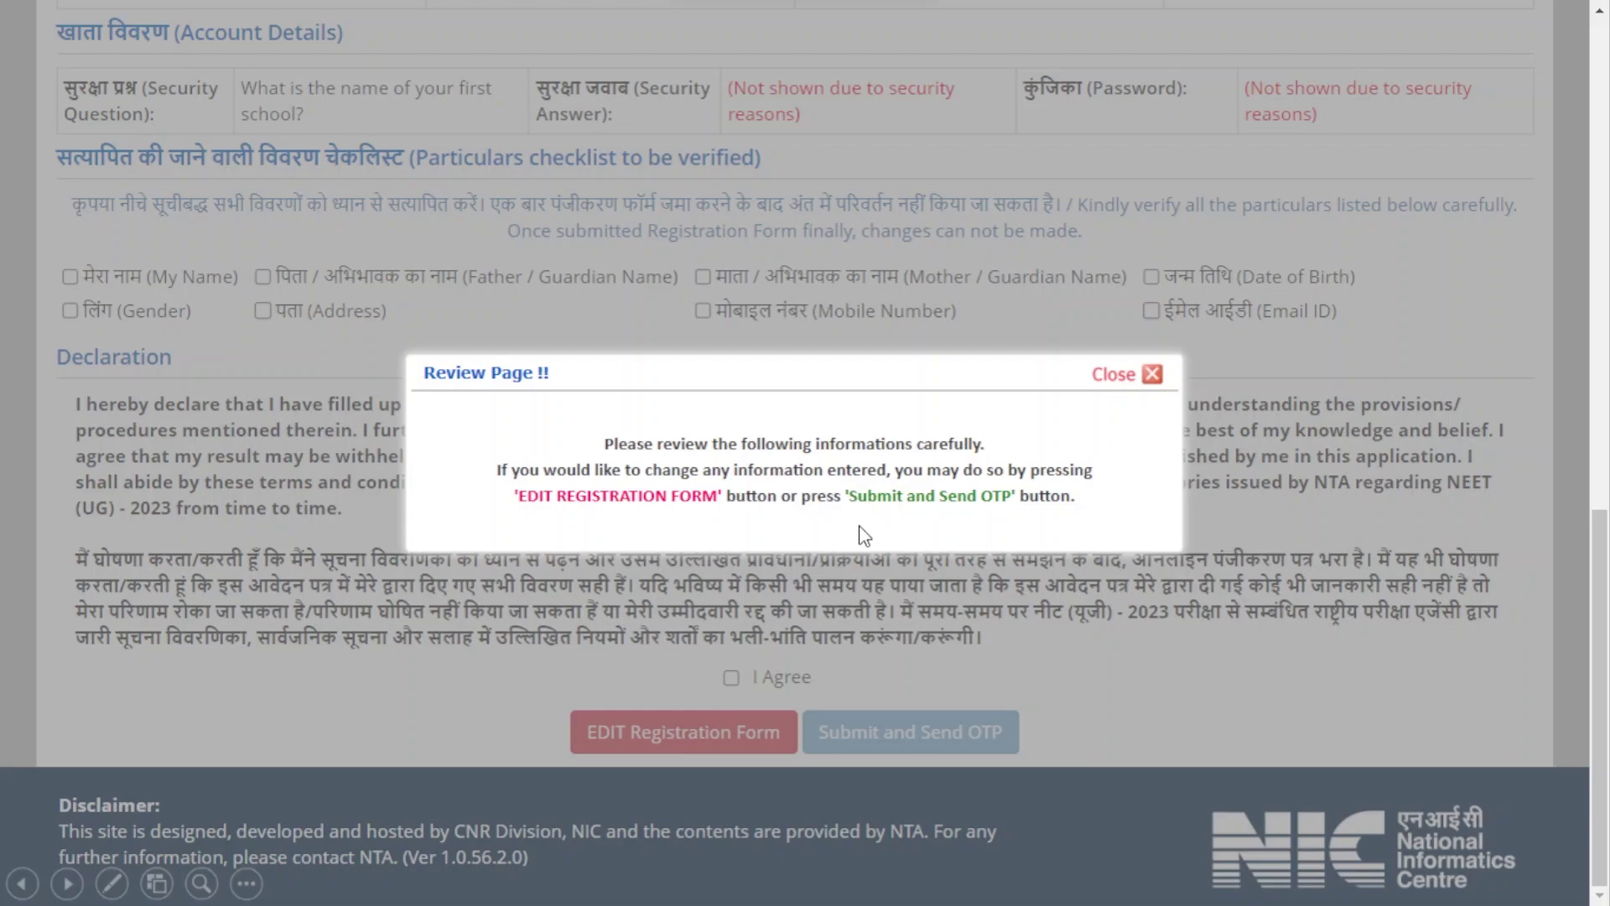
- Dismiss the review notice, agree to the declaration, and confirm 'Submit and Send OTP'
{"action": "left_click", "coordinate": [1000, 525]}
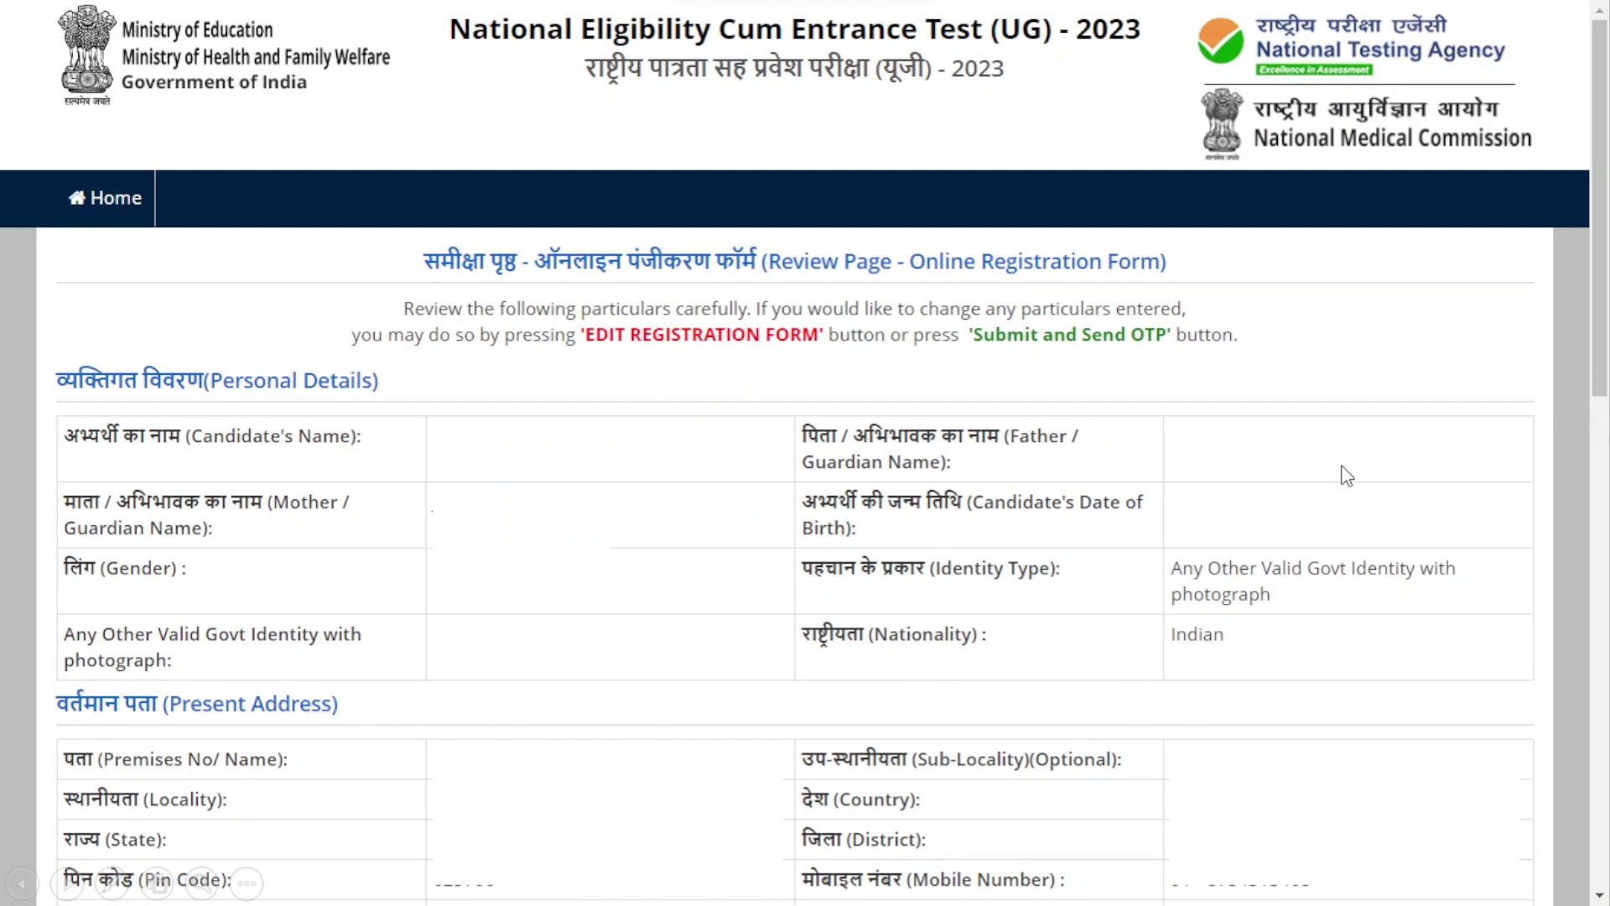
{"action": "scroll", "coordinate": [1346, 476], "scroll_direction": "down", "scroll_amount": 10}
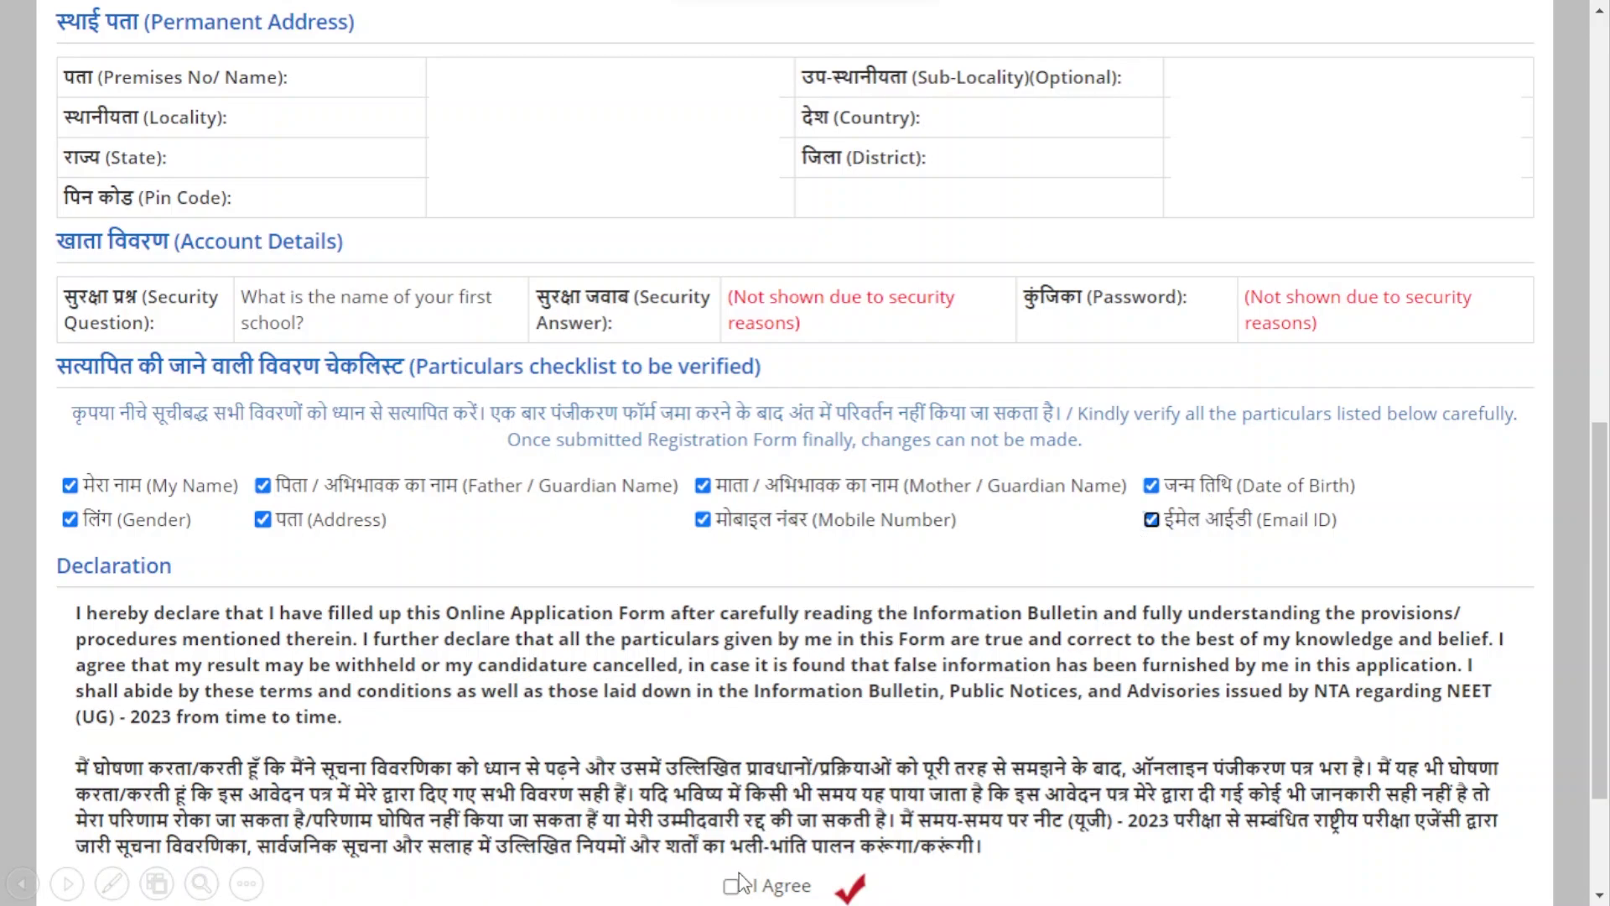
{"action": "scroll", "coordinate": [734, 838], "scroll_direction": "down", "scroll_amount": 3}
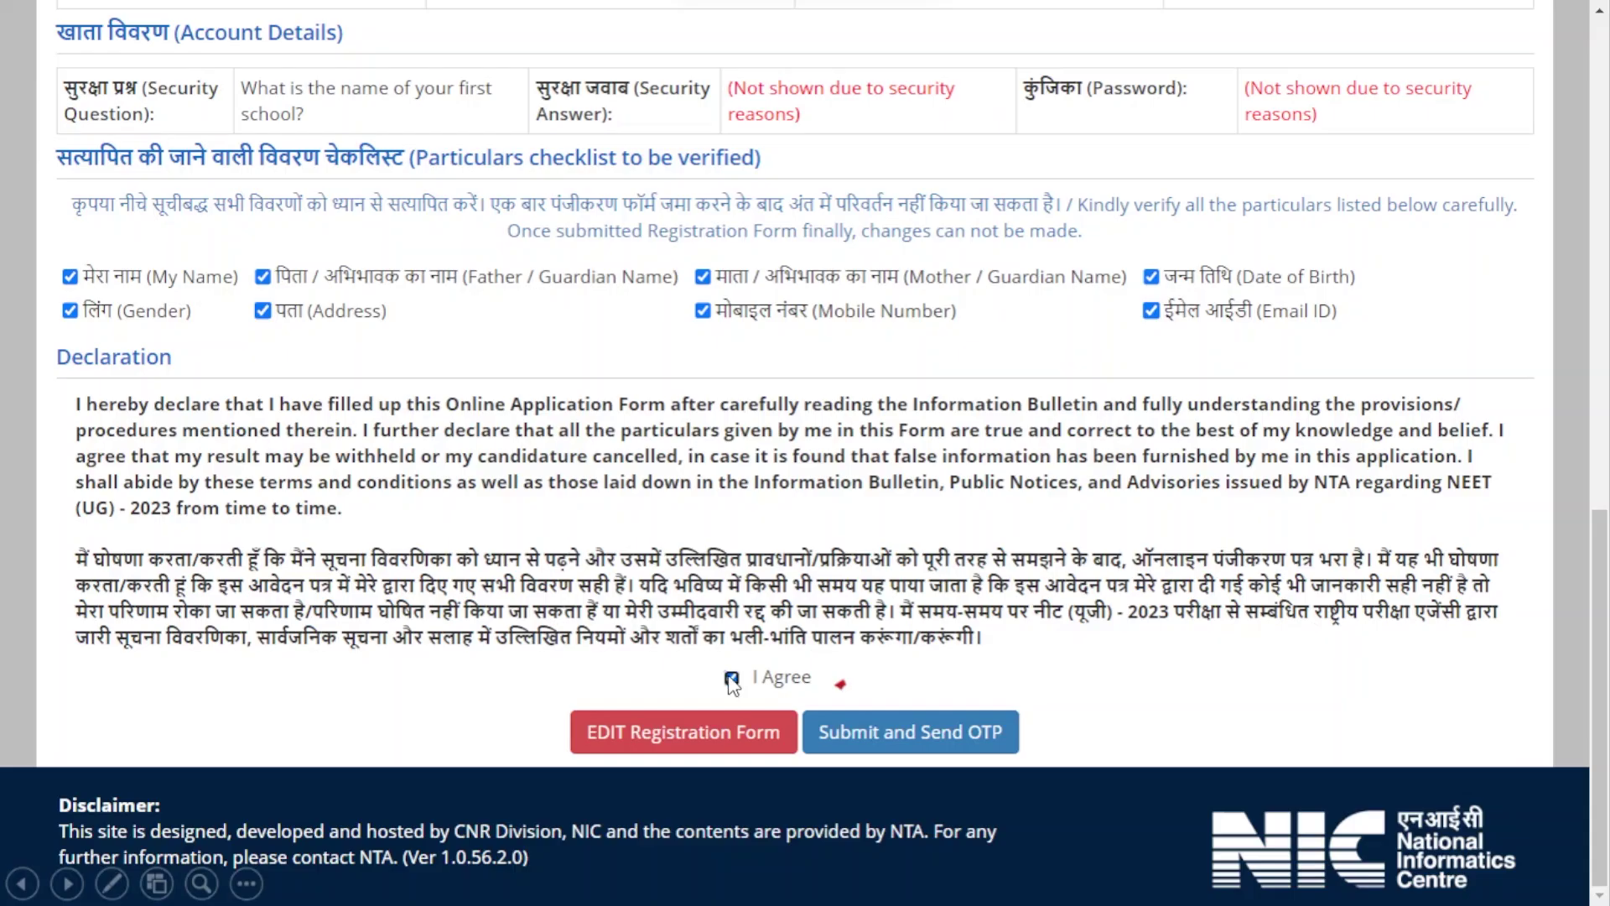
{"action": "left_click", "coordinate": [732, 679]}
{"action": "left_click", "coordinate": [910, 731]}
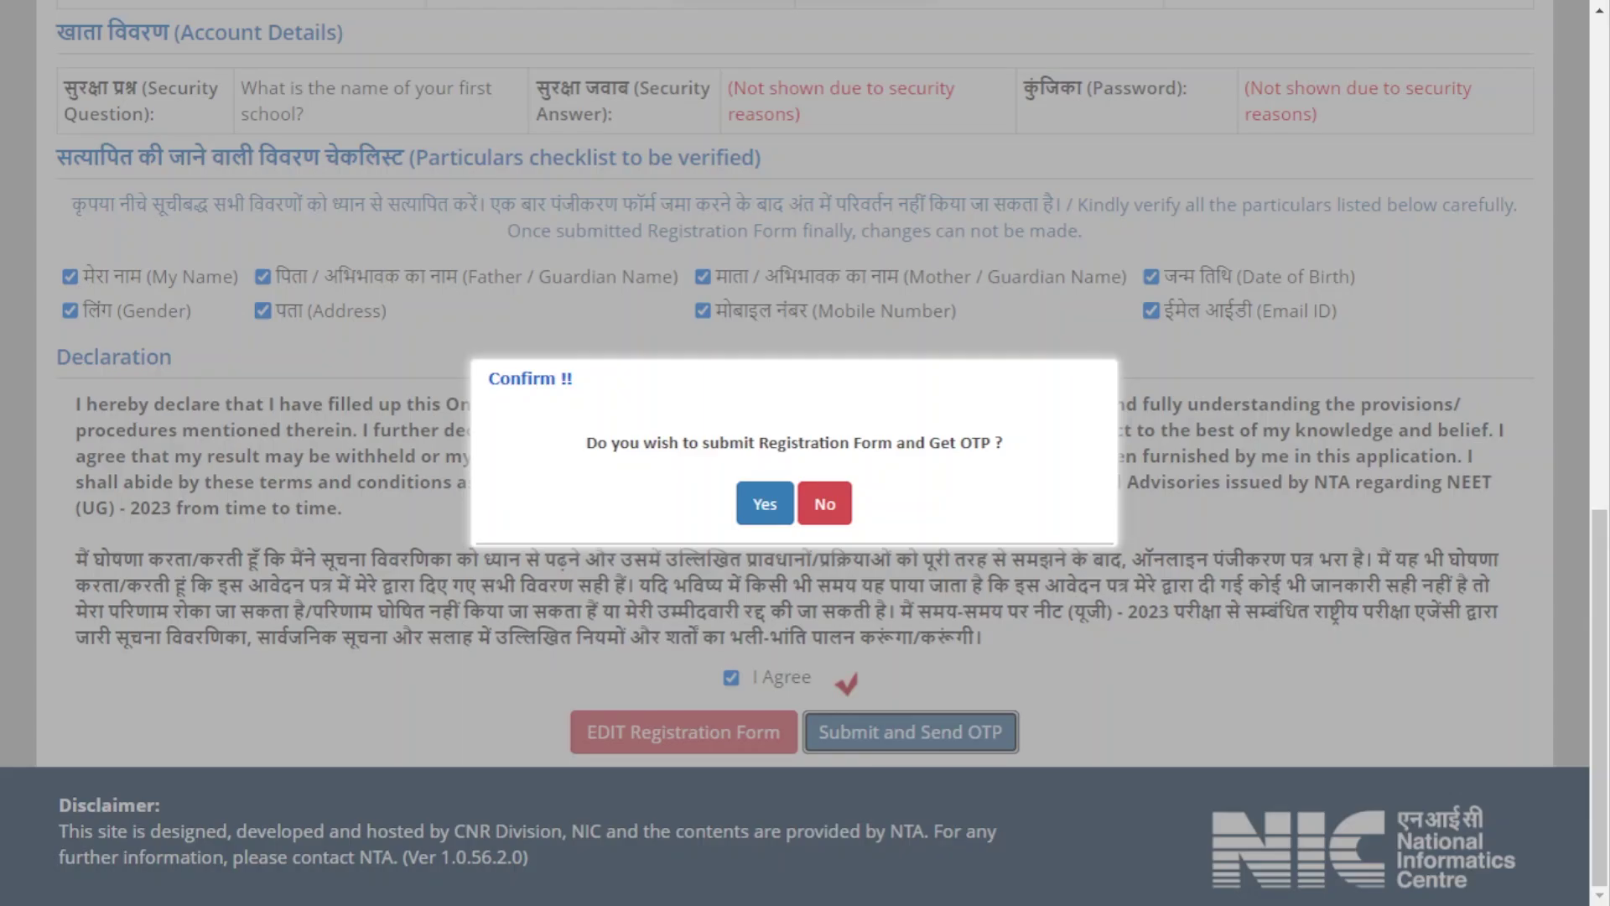
{"action": "left_click", "coordinate": [762, 501]}
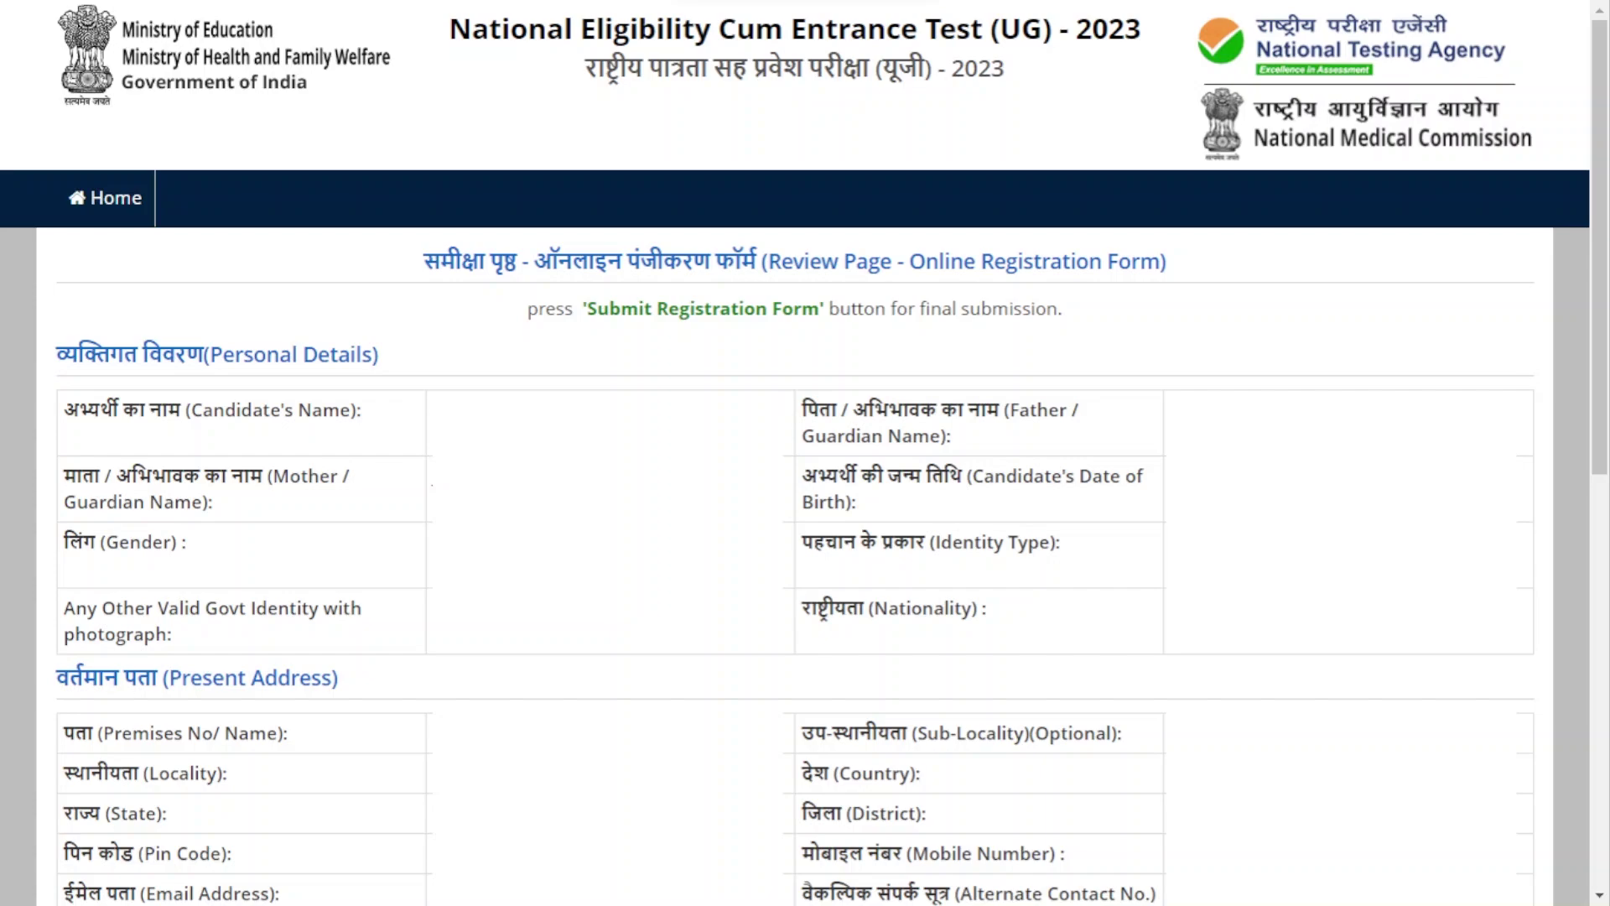
{"action": "scroll", "coordinate": [805, 453], "scroll_direction": "down", "scroll_amount": 10}
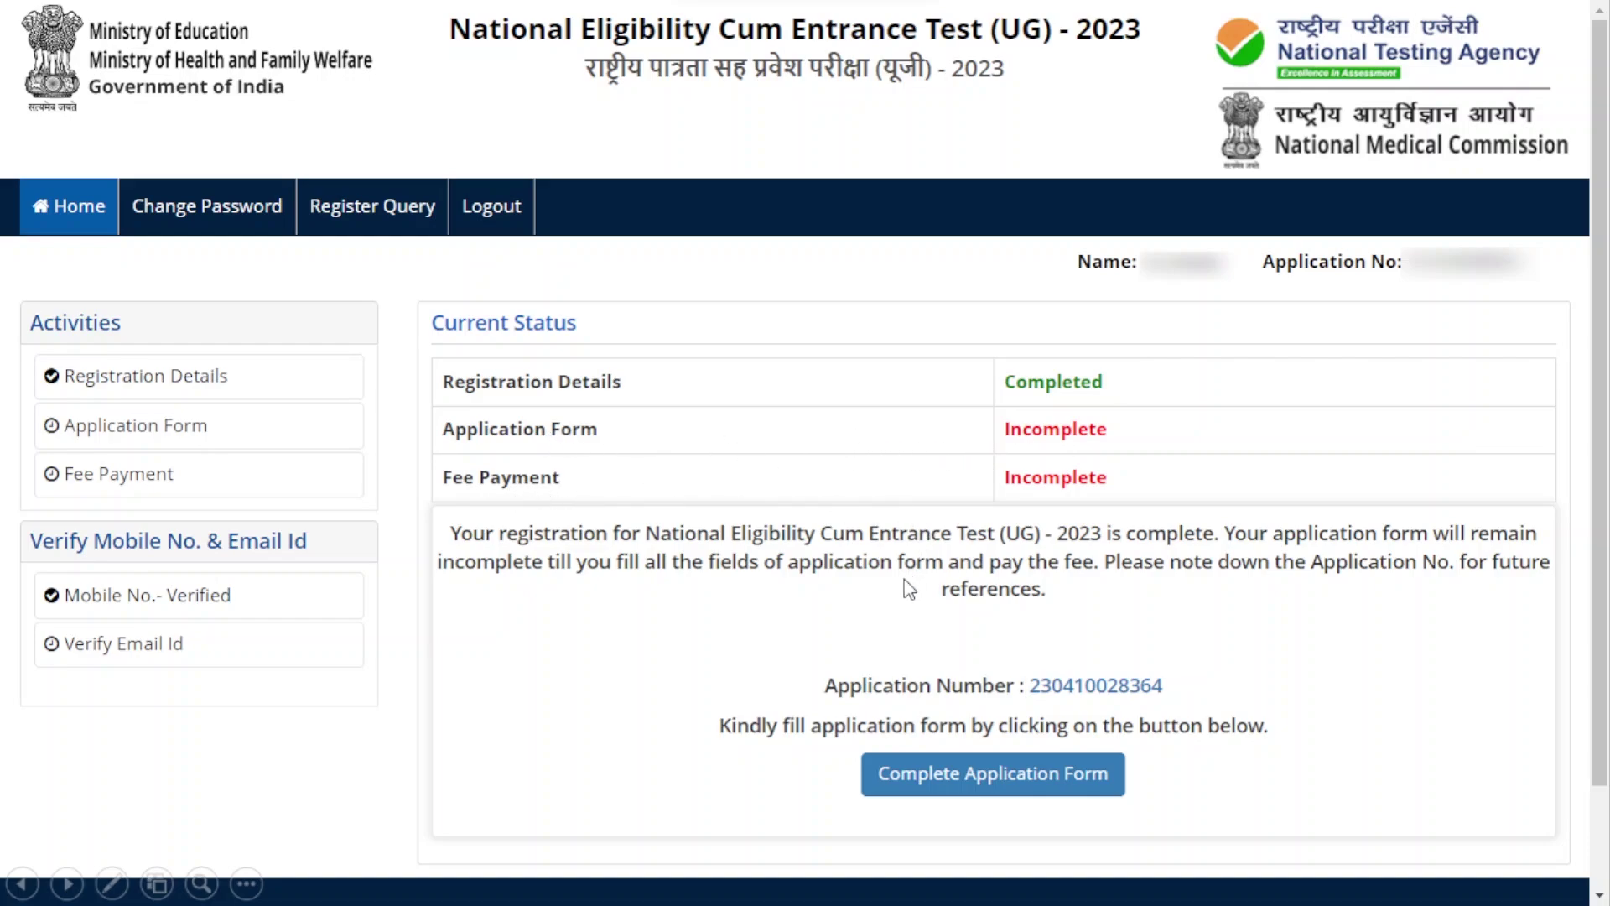
- Open Complete Application Form to view each application step's status
{"action": "left_click", "coordinate": [981, 780]}
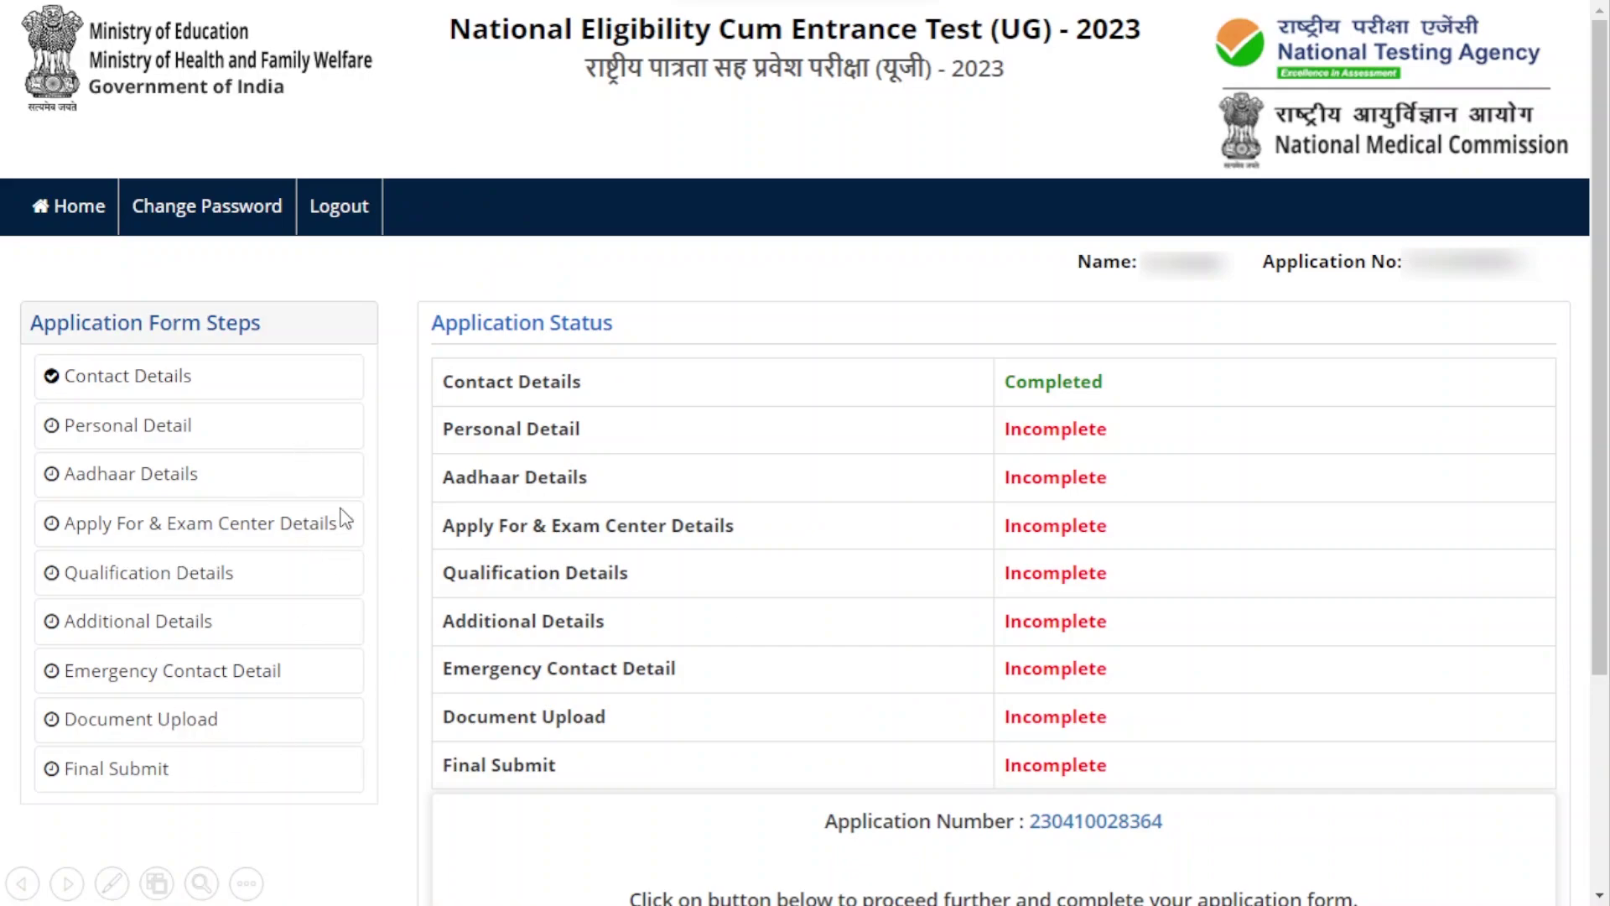
{"action": "scroll", "coordinate": [316, 406], "scroll_direction": "down", "scroll_amount": 3}
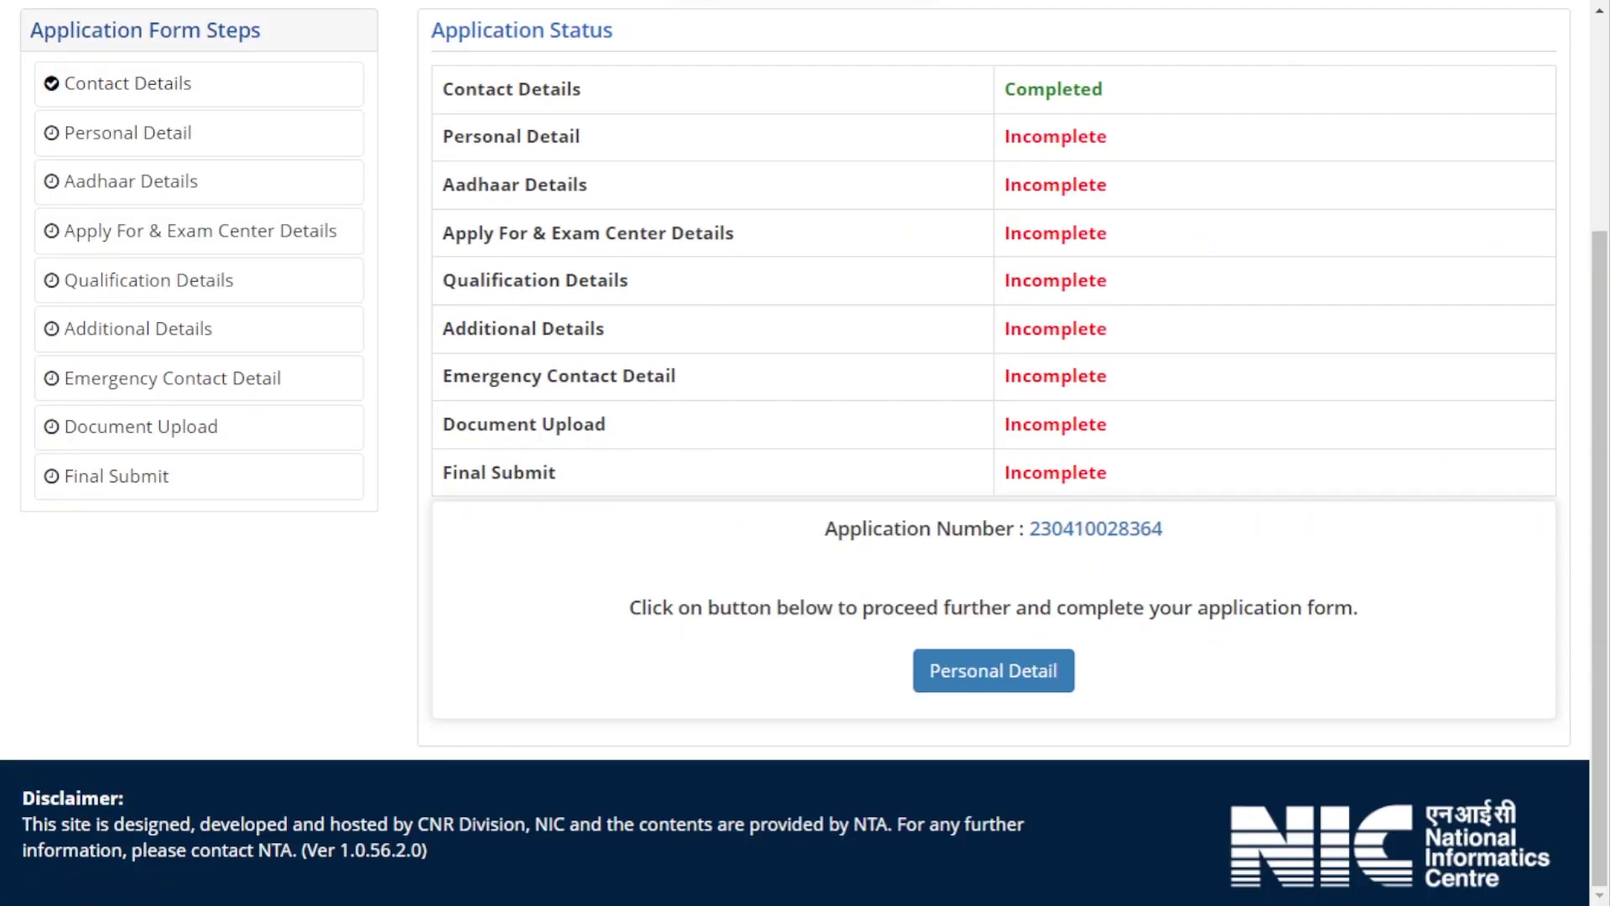
- In Personal Detail, set the 12th-pass State/UT to DELHI (NCT), then choose Category and Mode of Preparation
{"action": "left_click", "coordinate": [993, 671]}
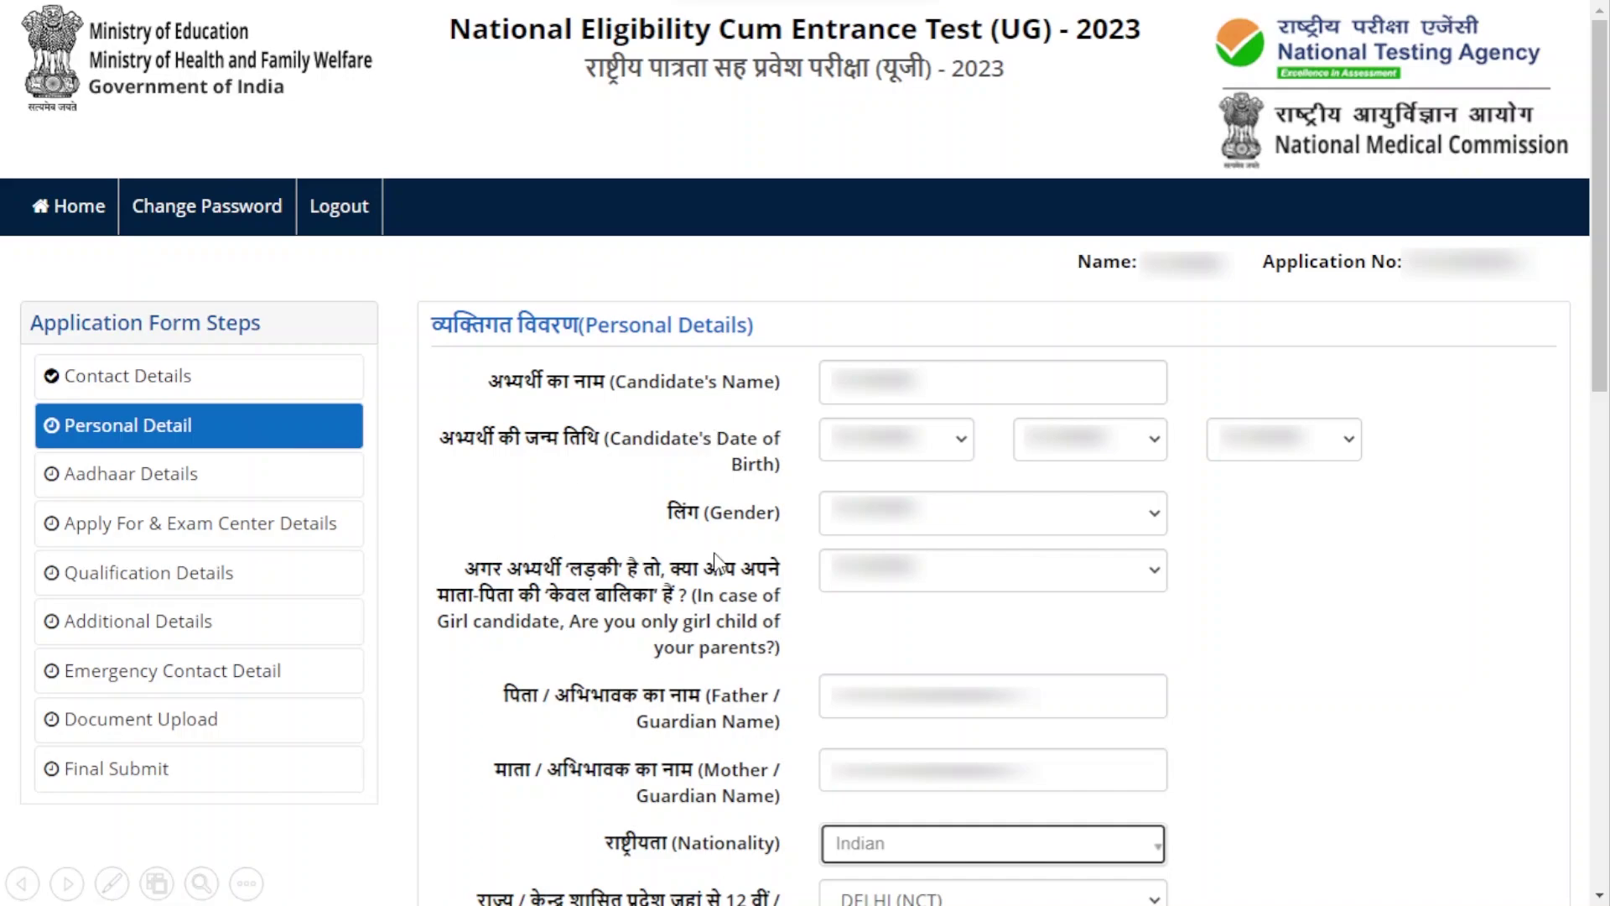
{"action": "key", "text": "Tab"}
{"action": "key", "text": "alt+Down"}
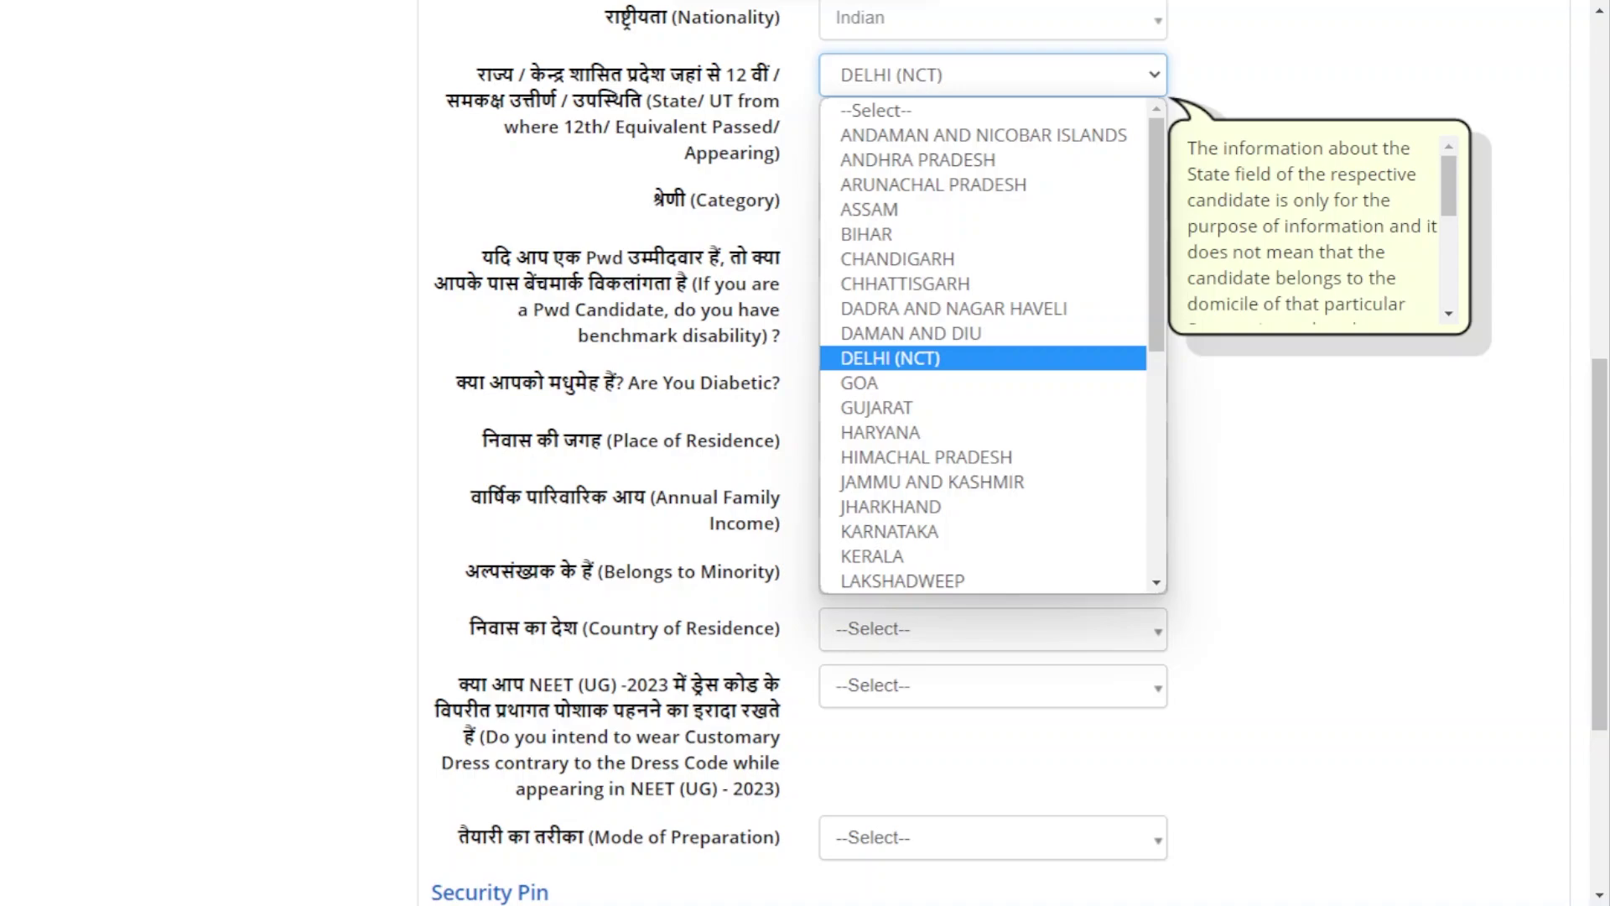
{"action": "key", "text": "Tab"}
{"action": "key", "text": "alt+Down"}
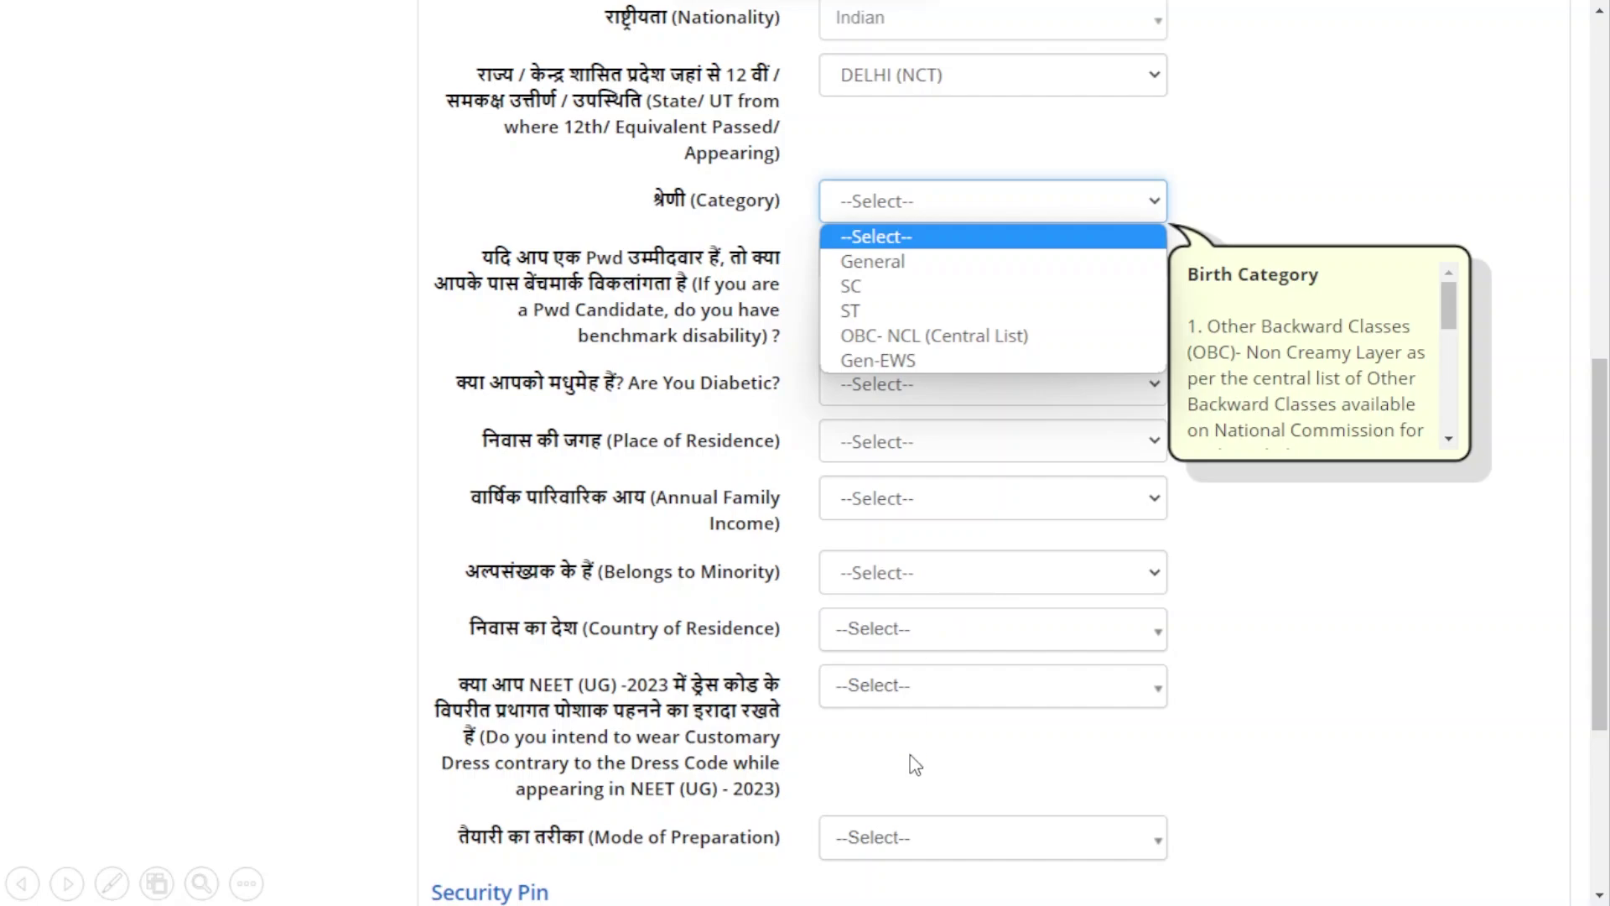
{"action": "scroll", "coordinate": [914, 765], "scroll_direction": "down", "scroll_amount": 4}
{"action": "left_click", "coordinate": [830, 458]}
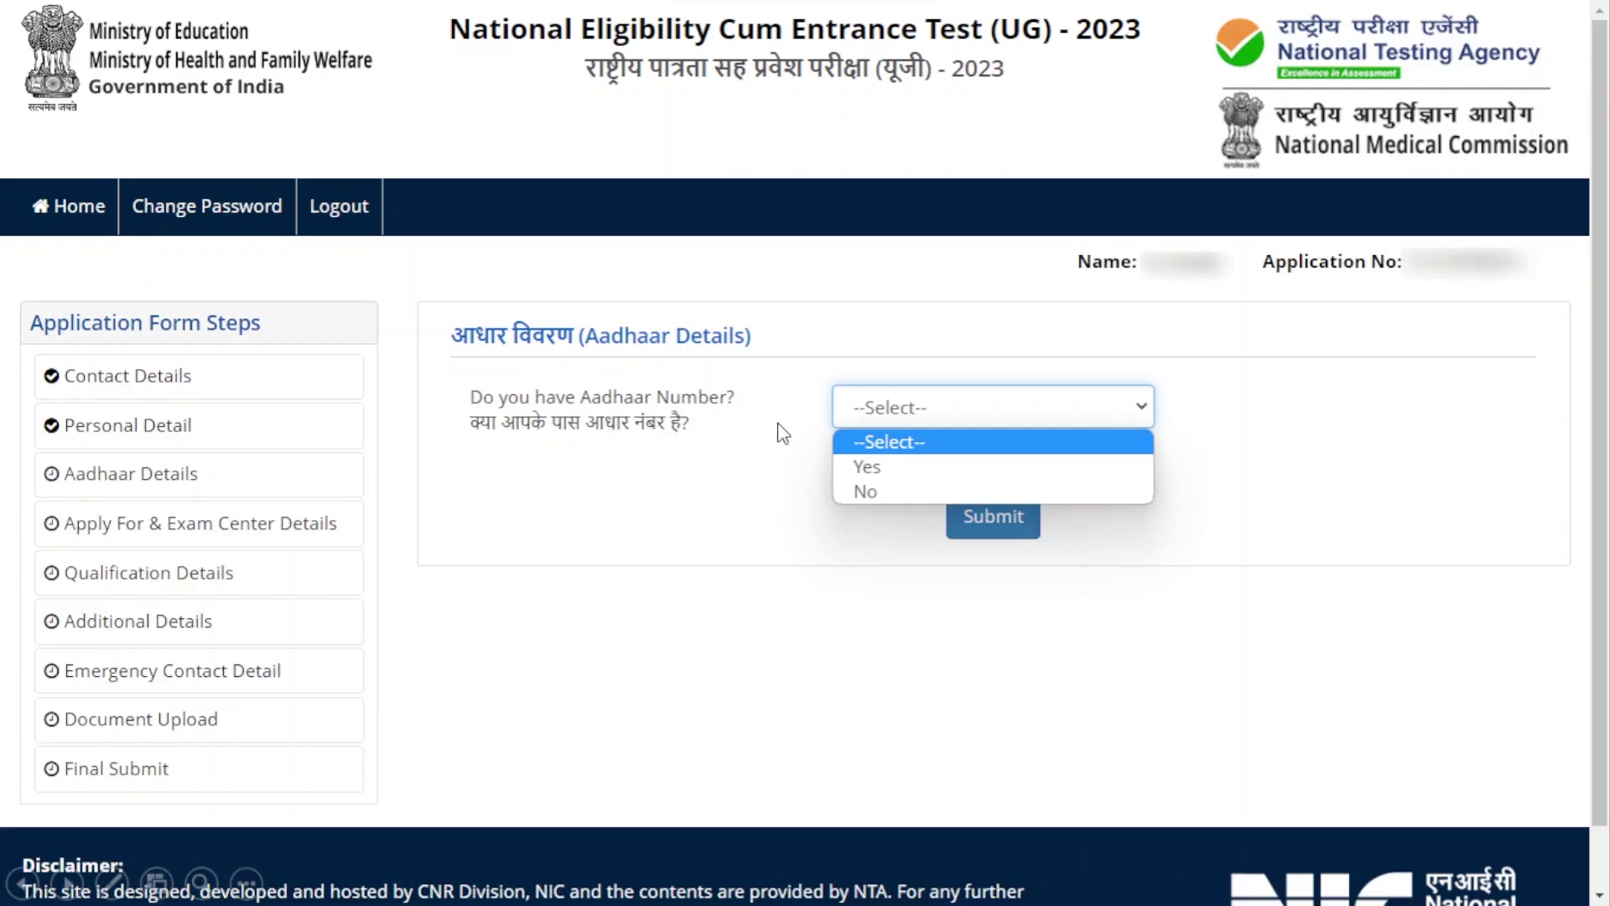
- Answer Yes to having an Aadhaar number and enter the Aadhaar number
{"action": "left_click", "coordinate": [889, 471]}
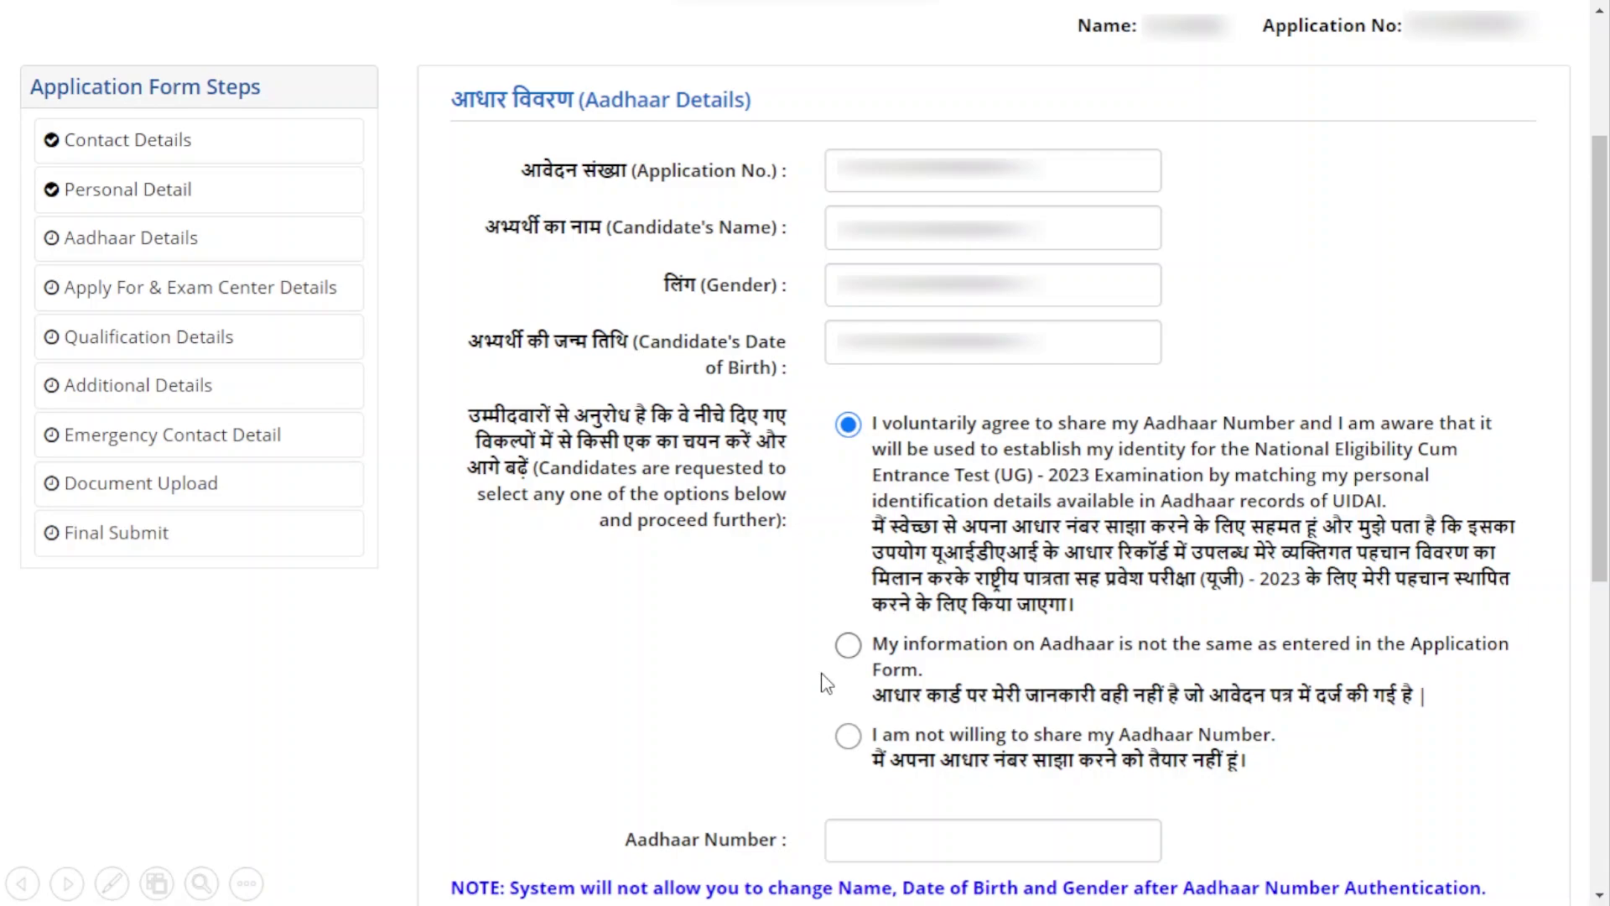
{"action": "left_click", "coordinate": [879, 855]}
{"action": "scroll", "coordinate": [879, 855], "scroll_direction": "down", "scroll_amount": 6}
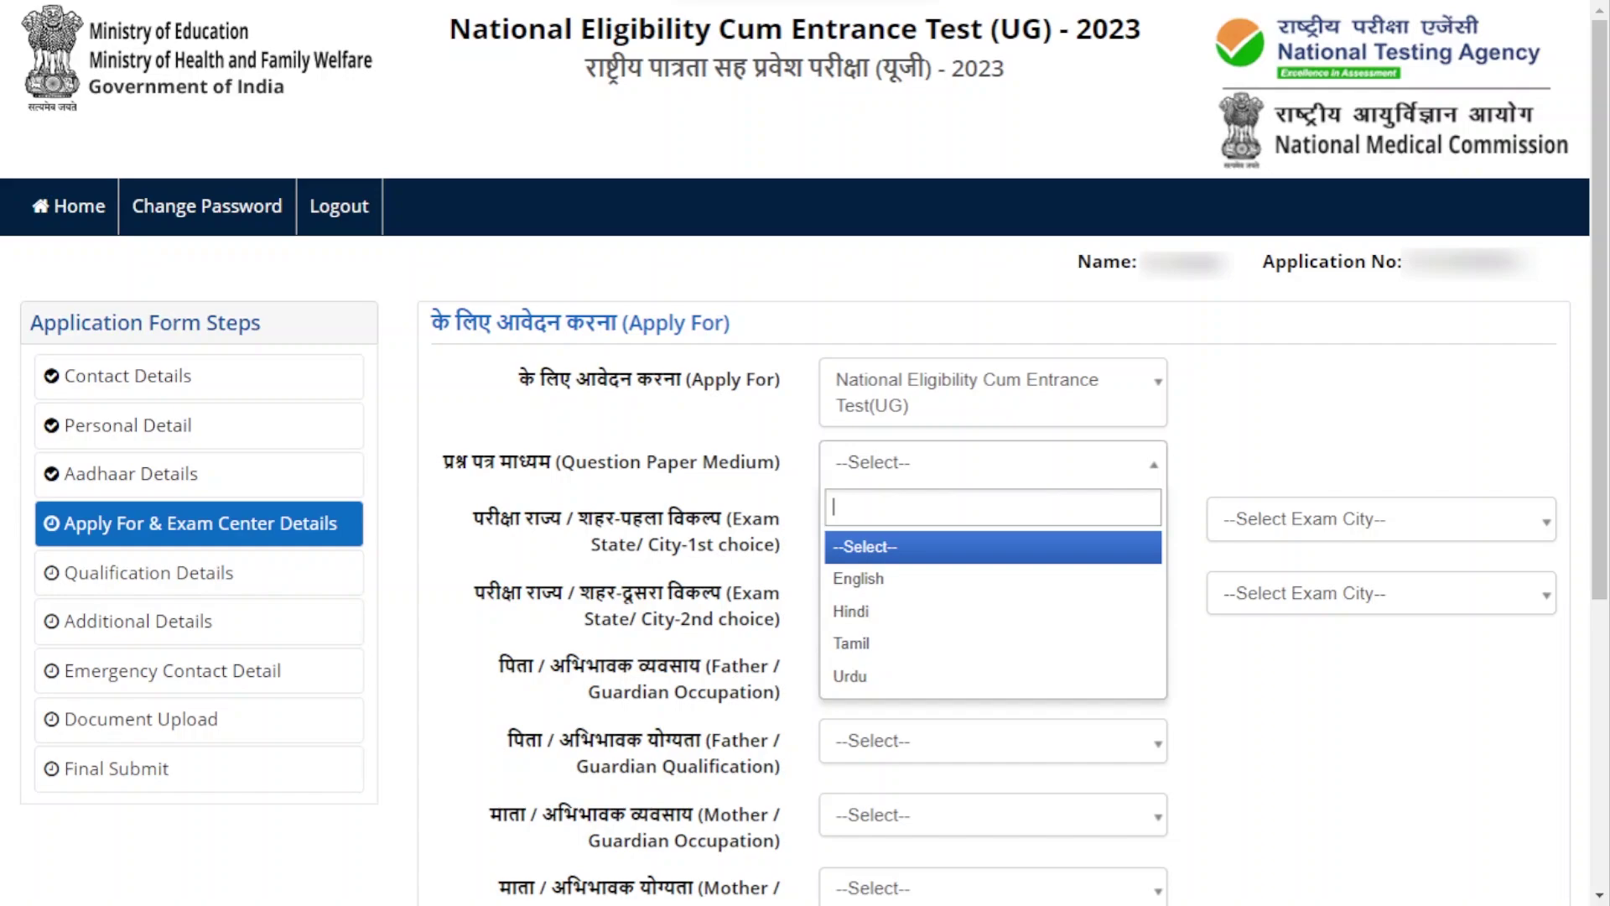
- Choose English as the question paper medium and save the exam center details with Save & Next
{"action": "key", "text": "Right"}
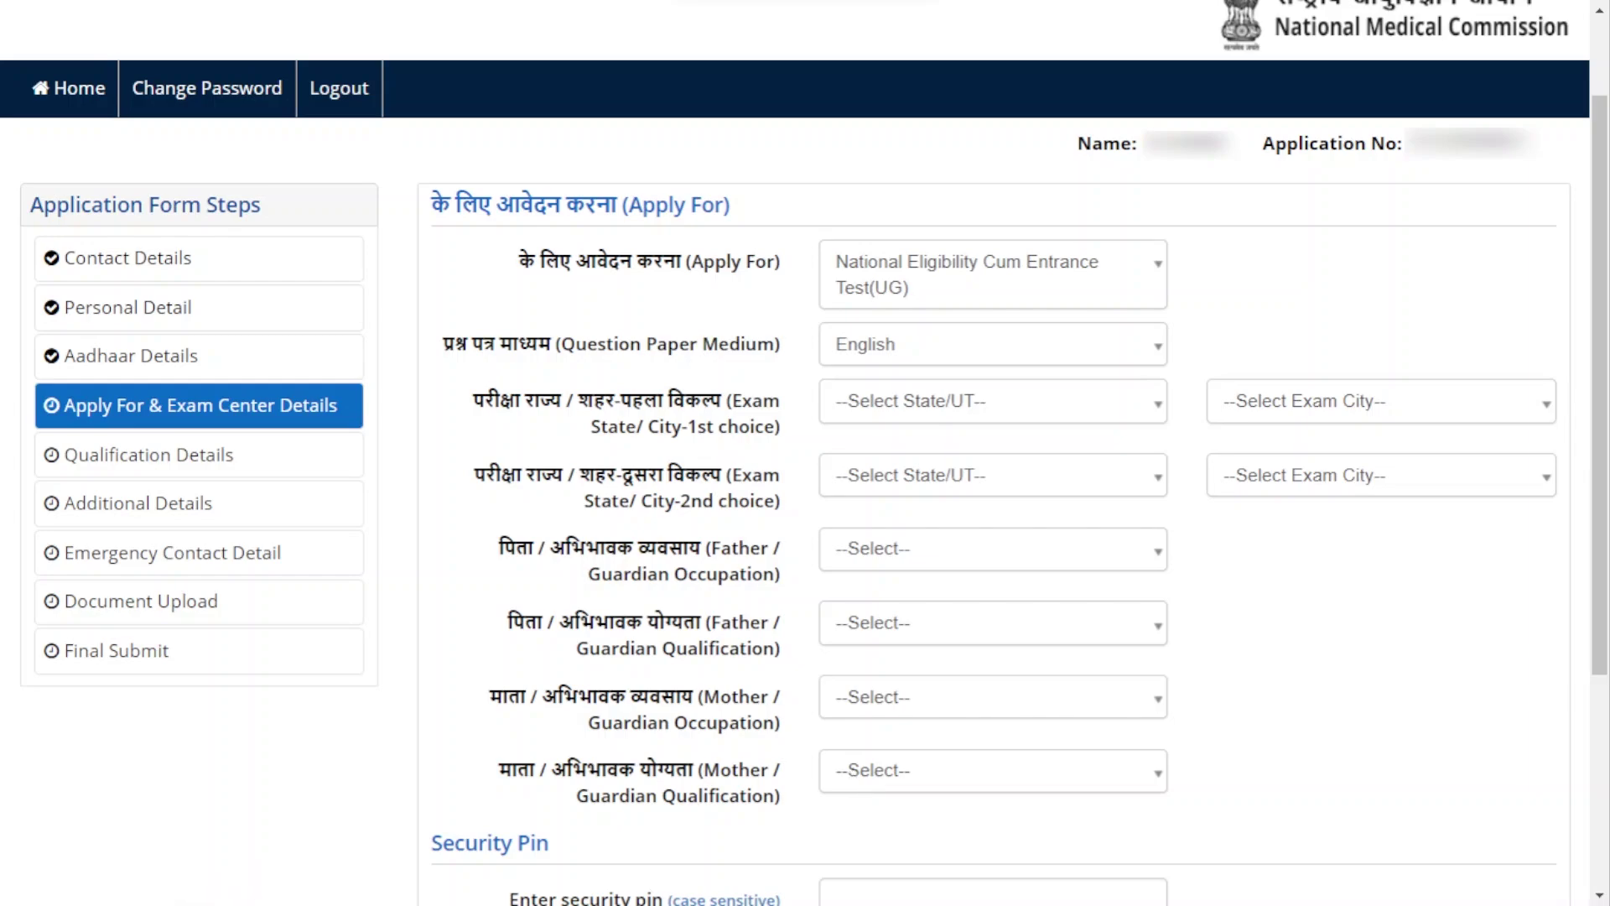
{"action": "key", "text": "Right"}
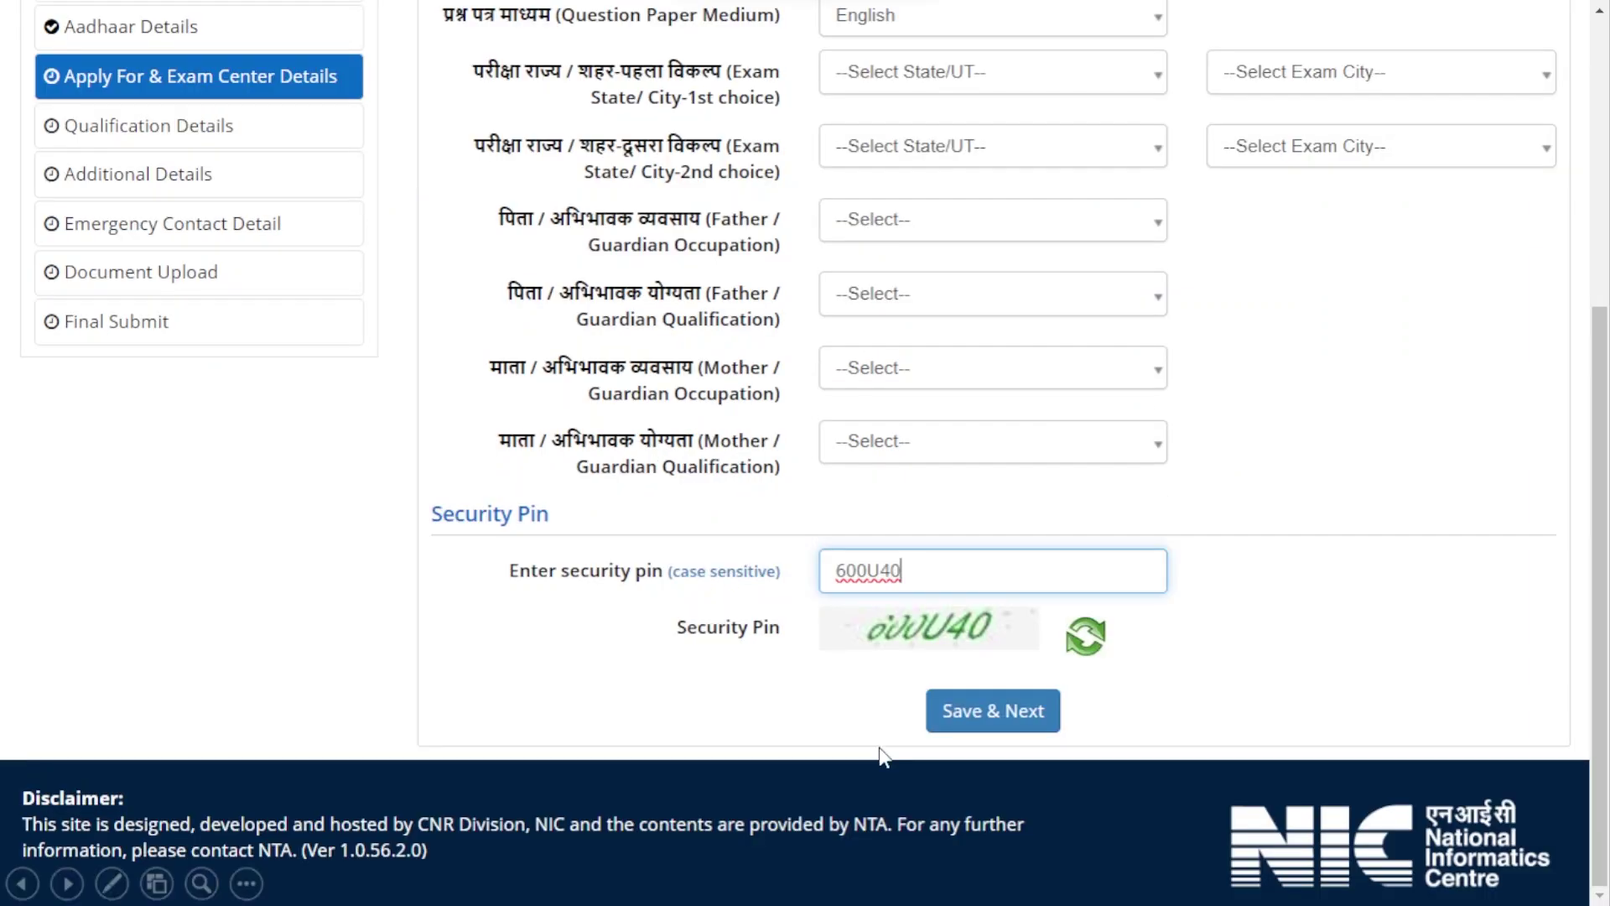
{"action": "left_click", "coordinate": [999, 711]}
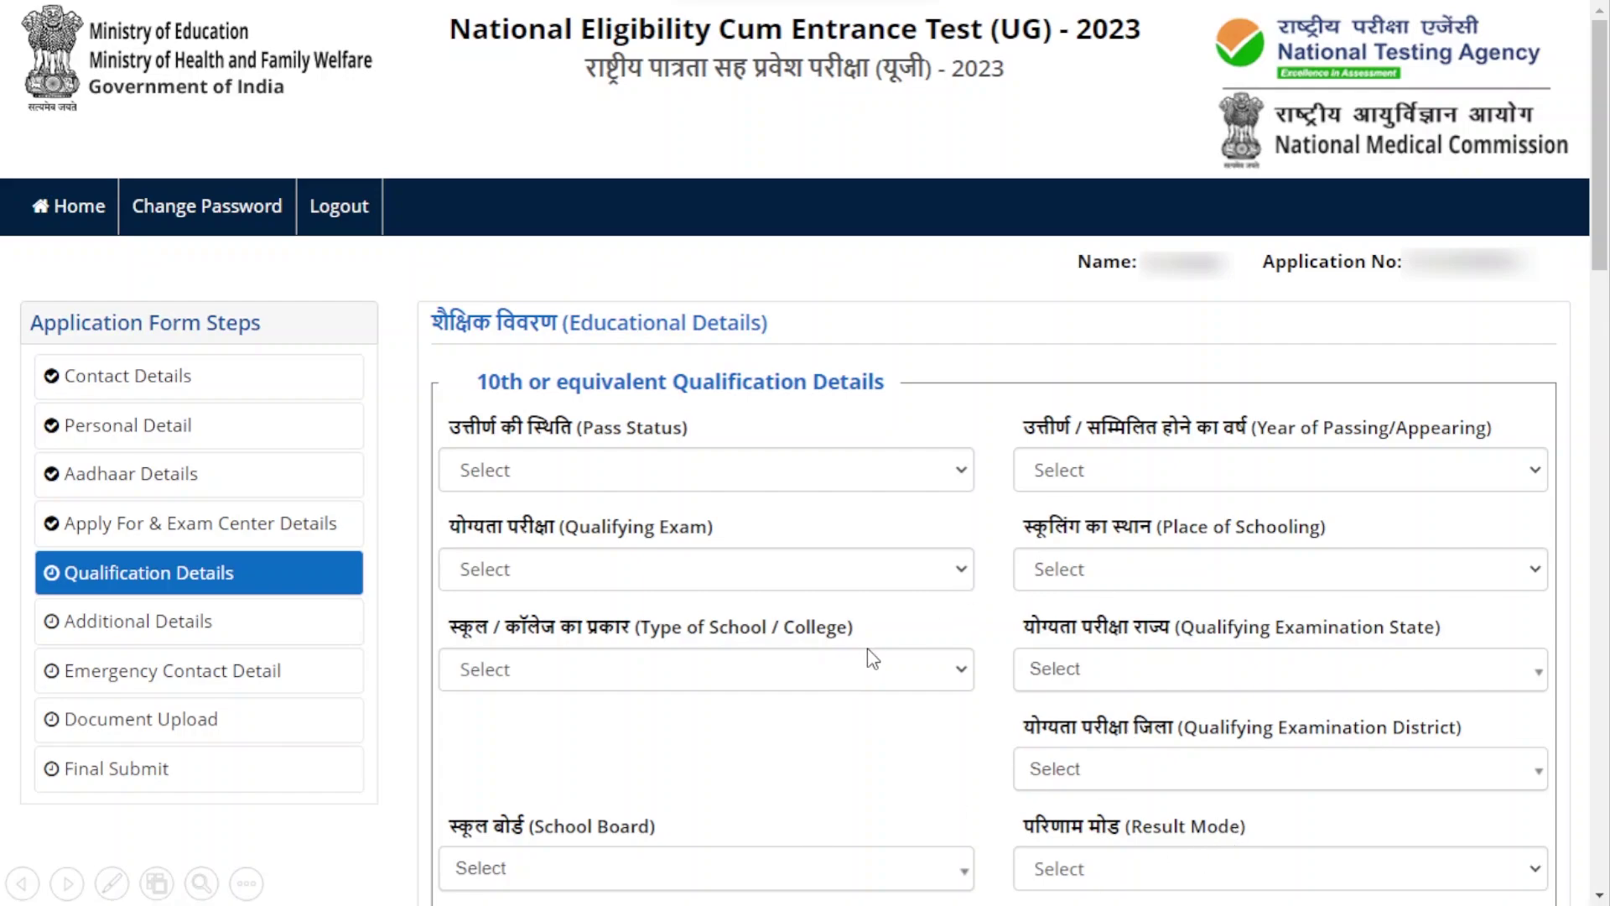
- Scroll down through the 10th, 11th and 12th qualification details sections
{"action": "scroll", "coordinate": [867, 647], "scroll_direction": "down", "scroll_amount": 10}
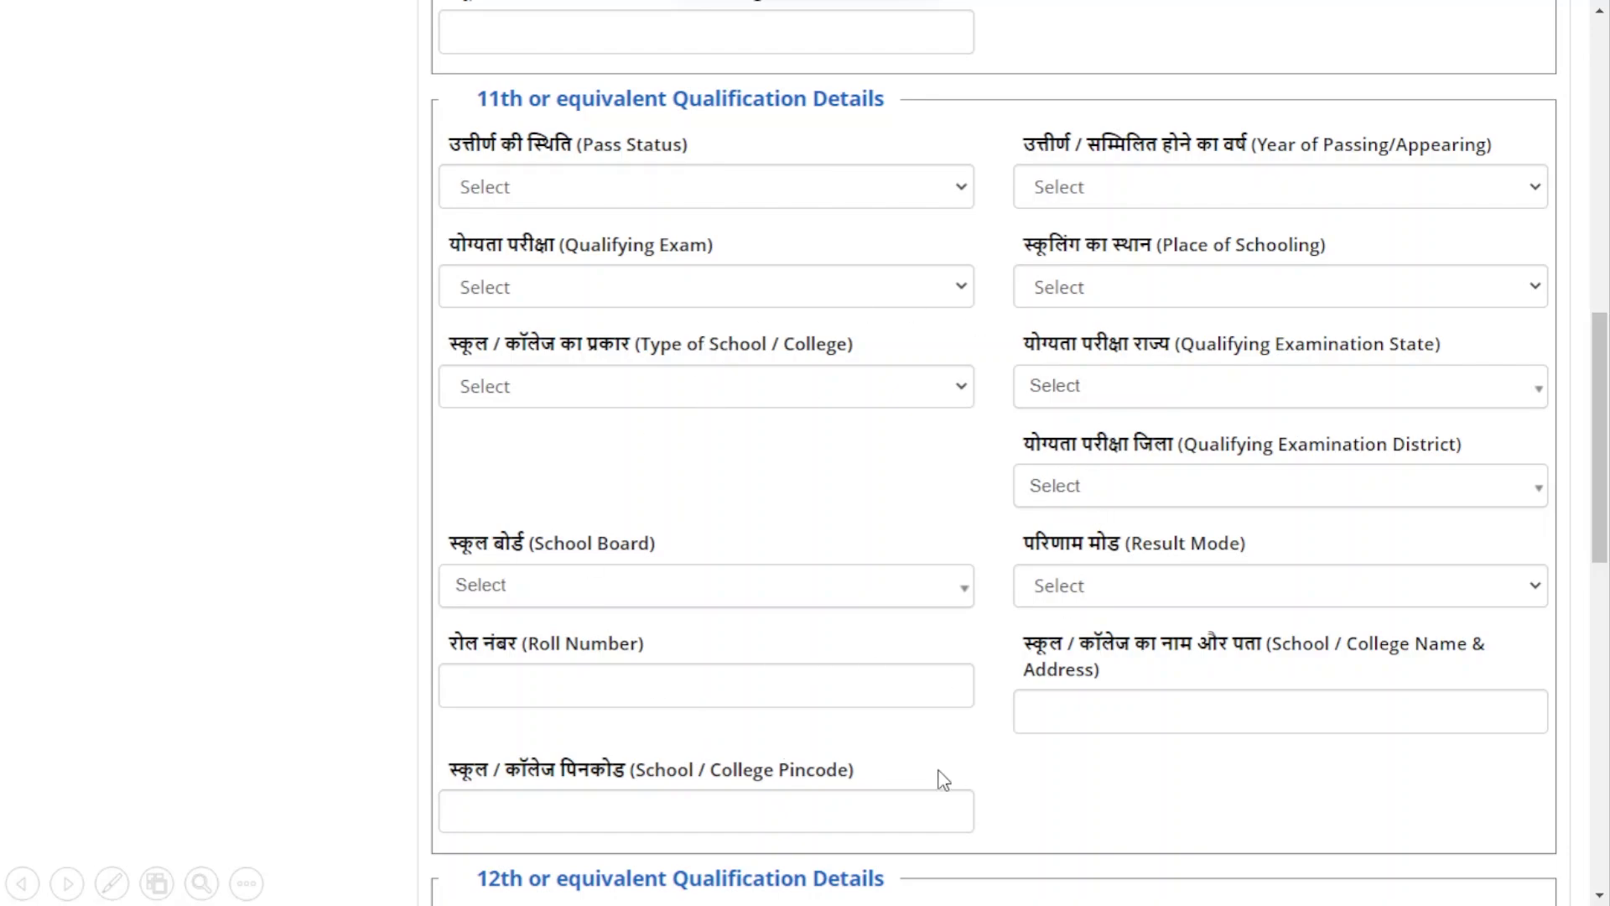
{"action": "scroll", "coordinate": [939, 776], "scroll_direction": "down", "scroll_amount": 10}
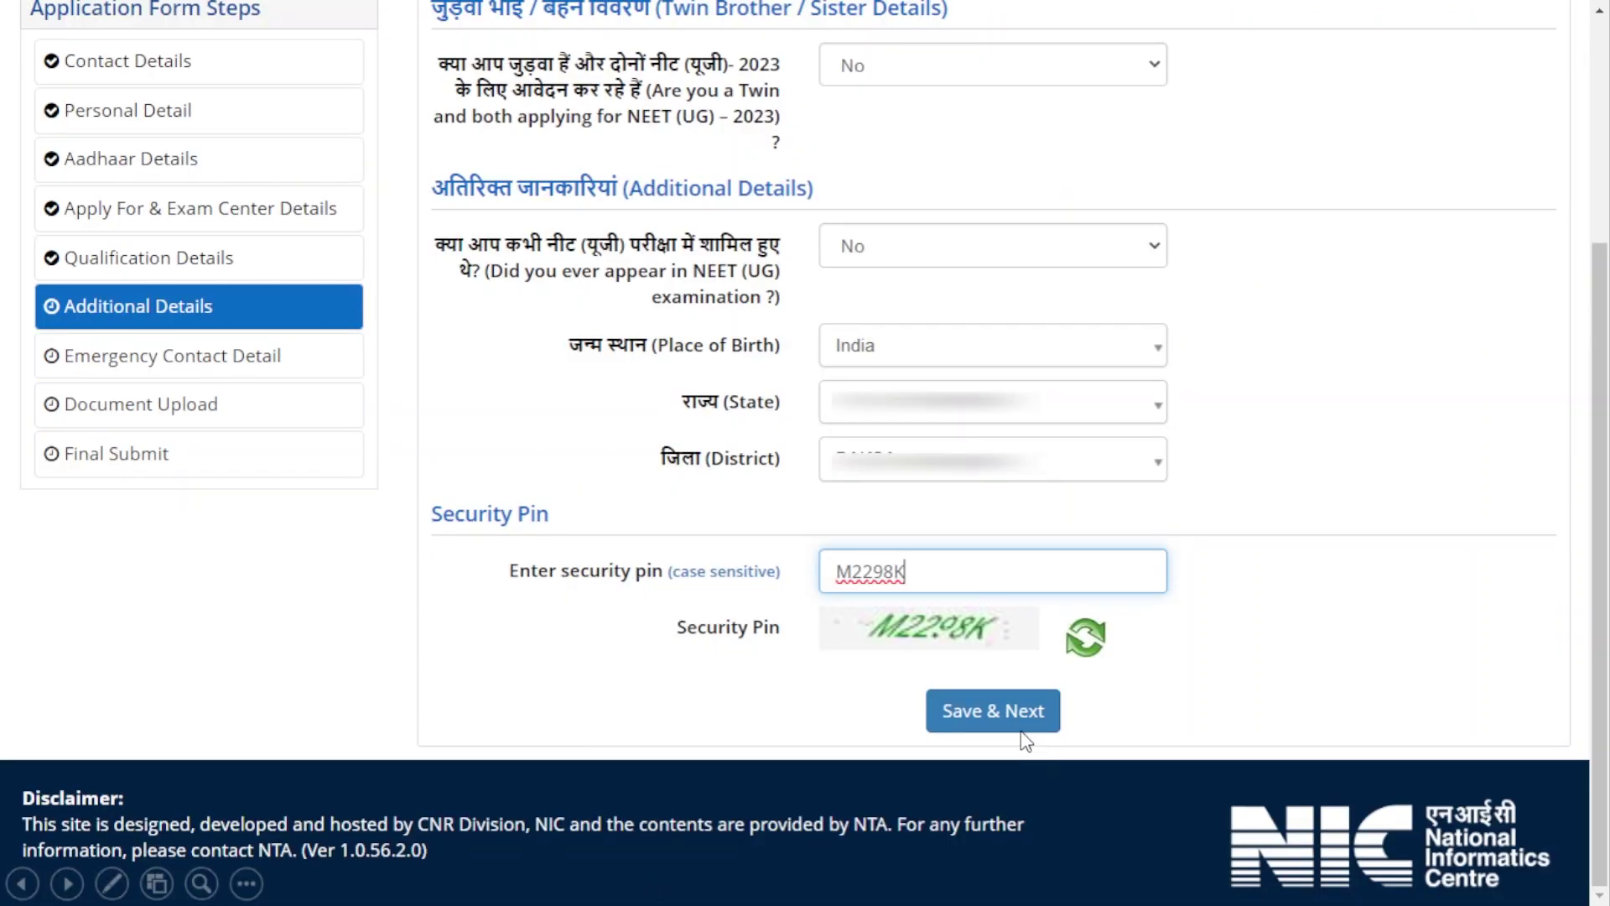
- Save the Additional Details with twin and prior NEET attempt set to No and birthplace India
{"action": "left_click", "coordinate": [1022, 730]}
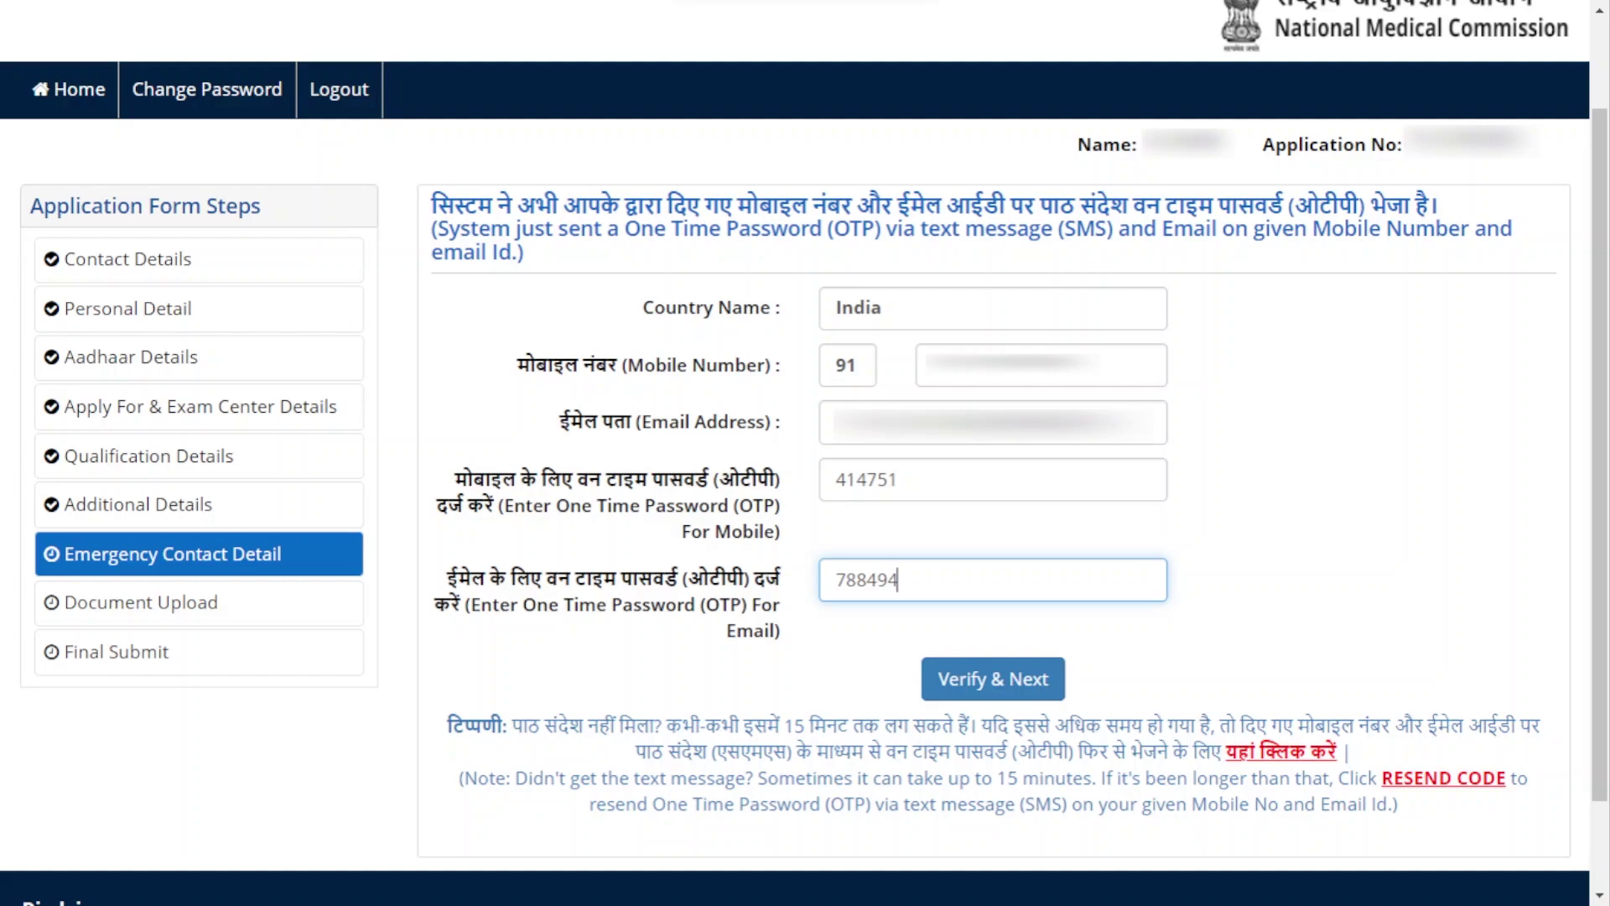
- Verify the entered mobile and e-mail OTPs on the Emergency Contact Detail page
{"action": "left_click", "coordinate": [990, 676]}
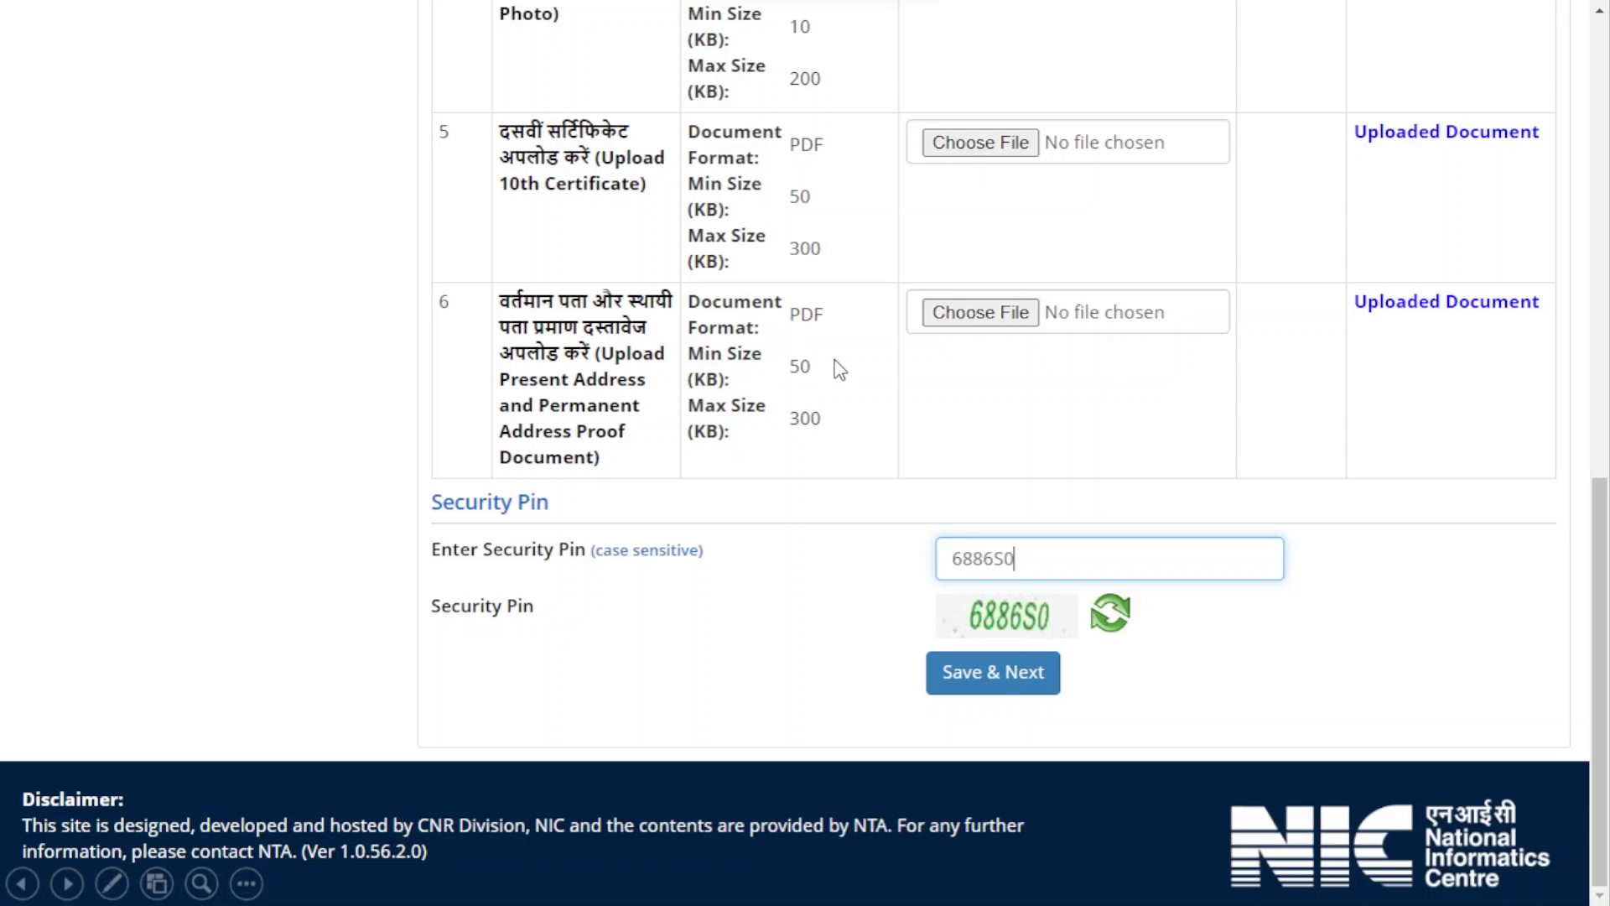
- Save the uploaded 10th certificate and address proof and continue to the Review Page
{"action": "left_click", "coordinate": [990, 672]}
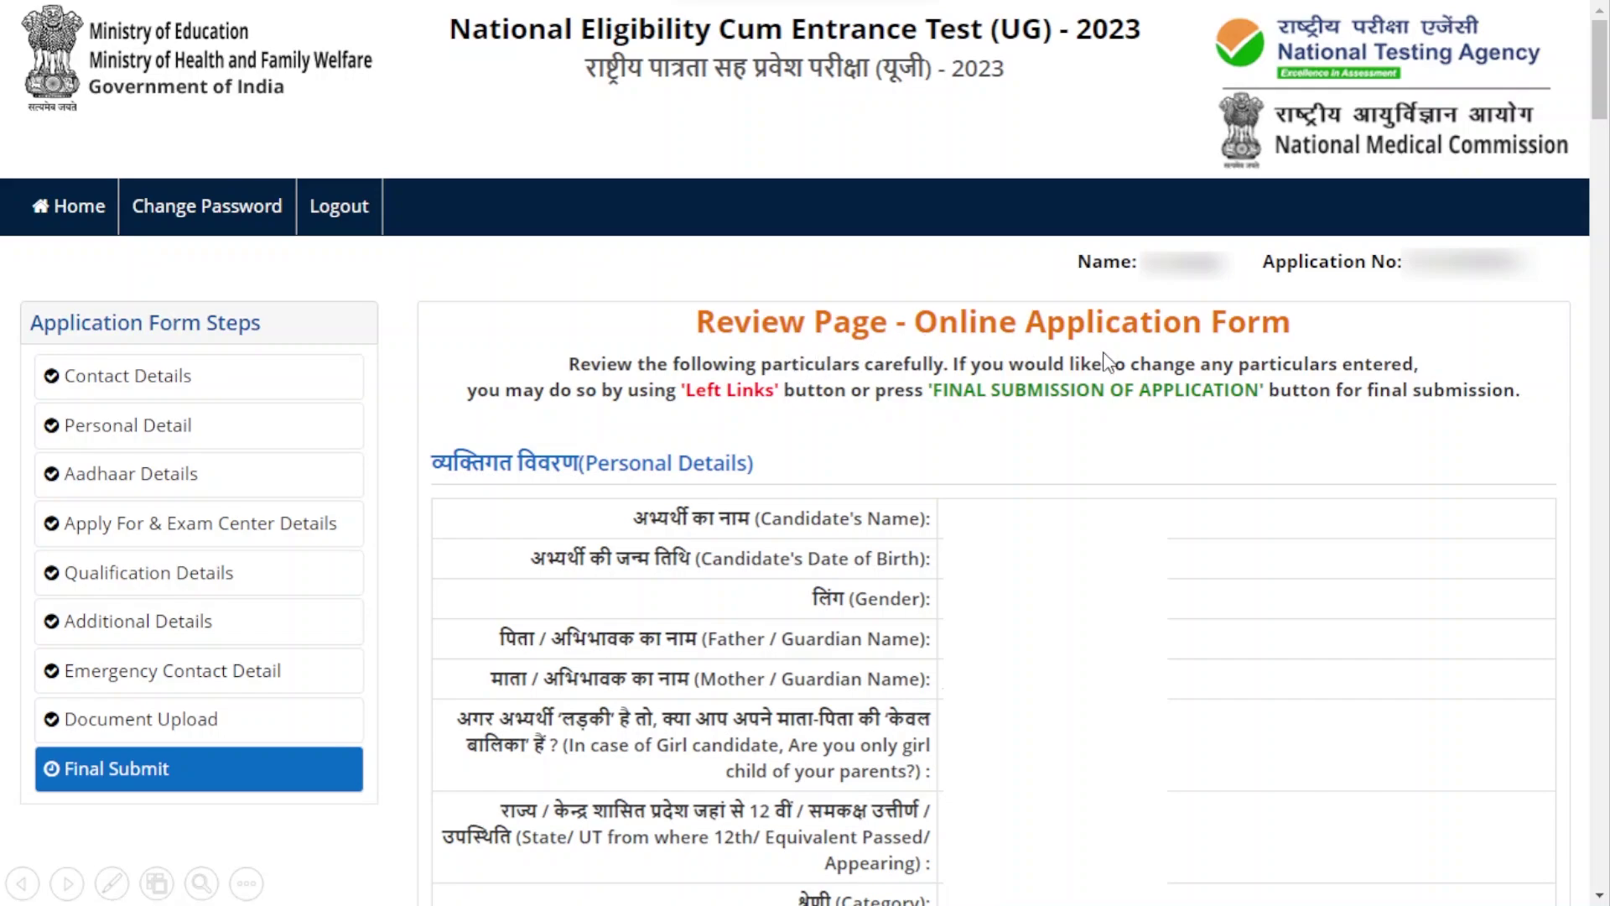
- Scroll through the Review Page and submit the application for good
{"action": "scroll", "coordinate": [1115, 367], "scroll_direction": "down", "scroll_amount": 10}
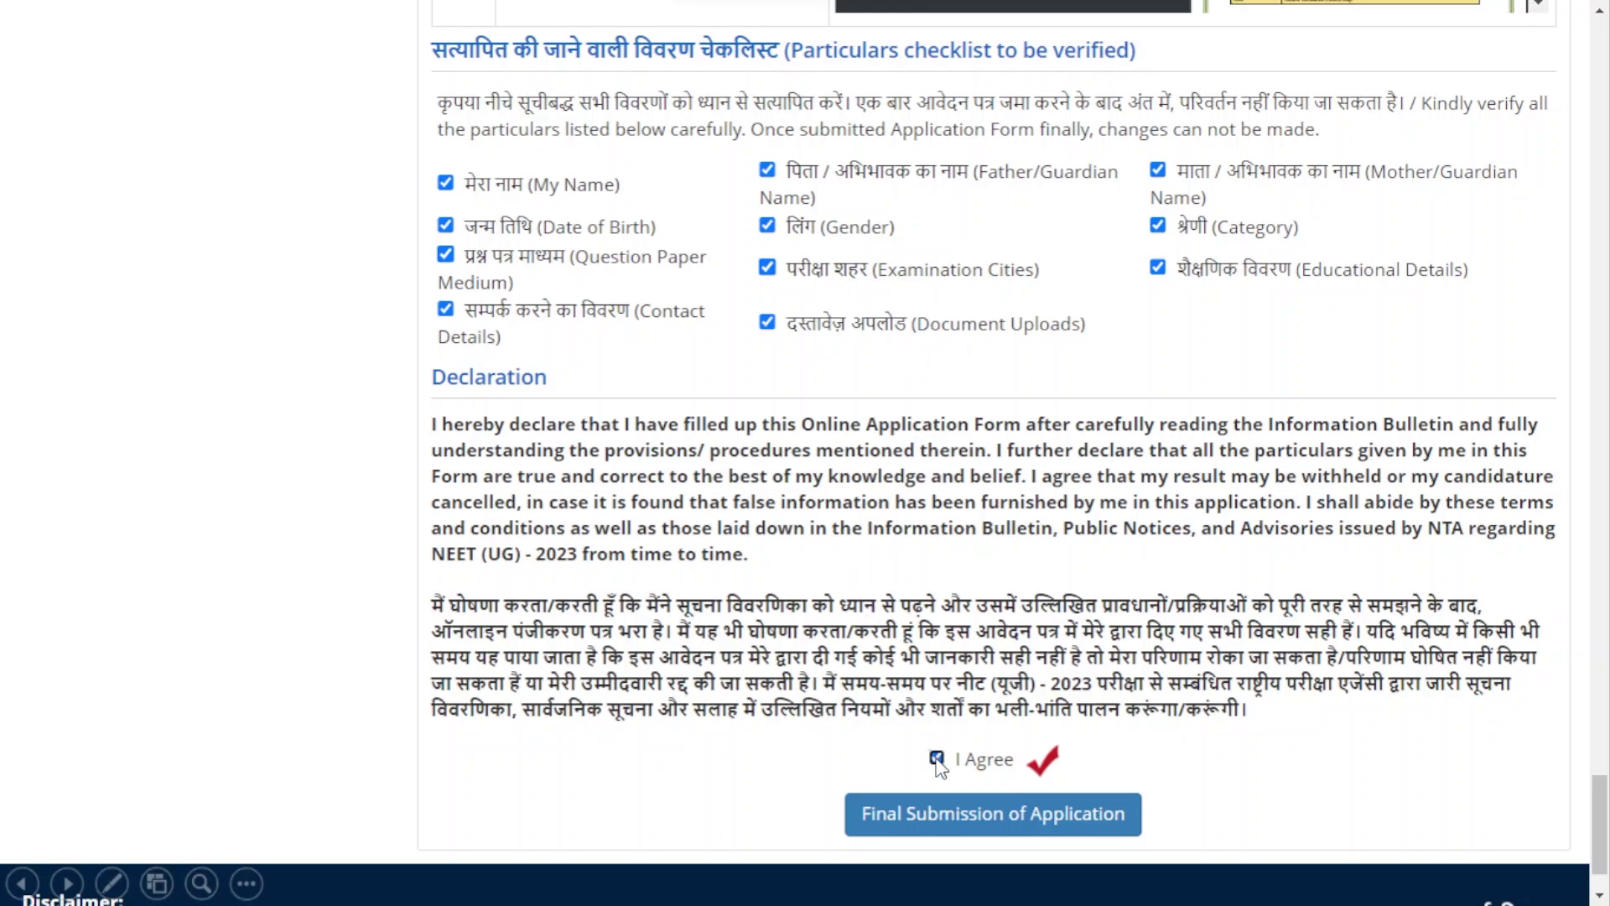
{"action": "left_click", "coordinate": [954, 822]}
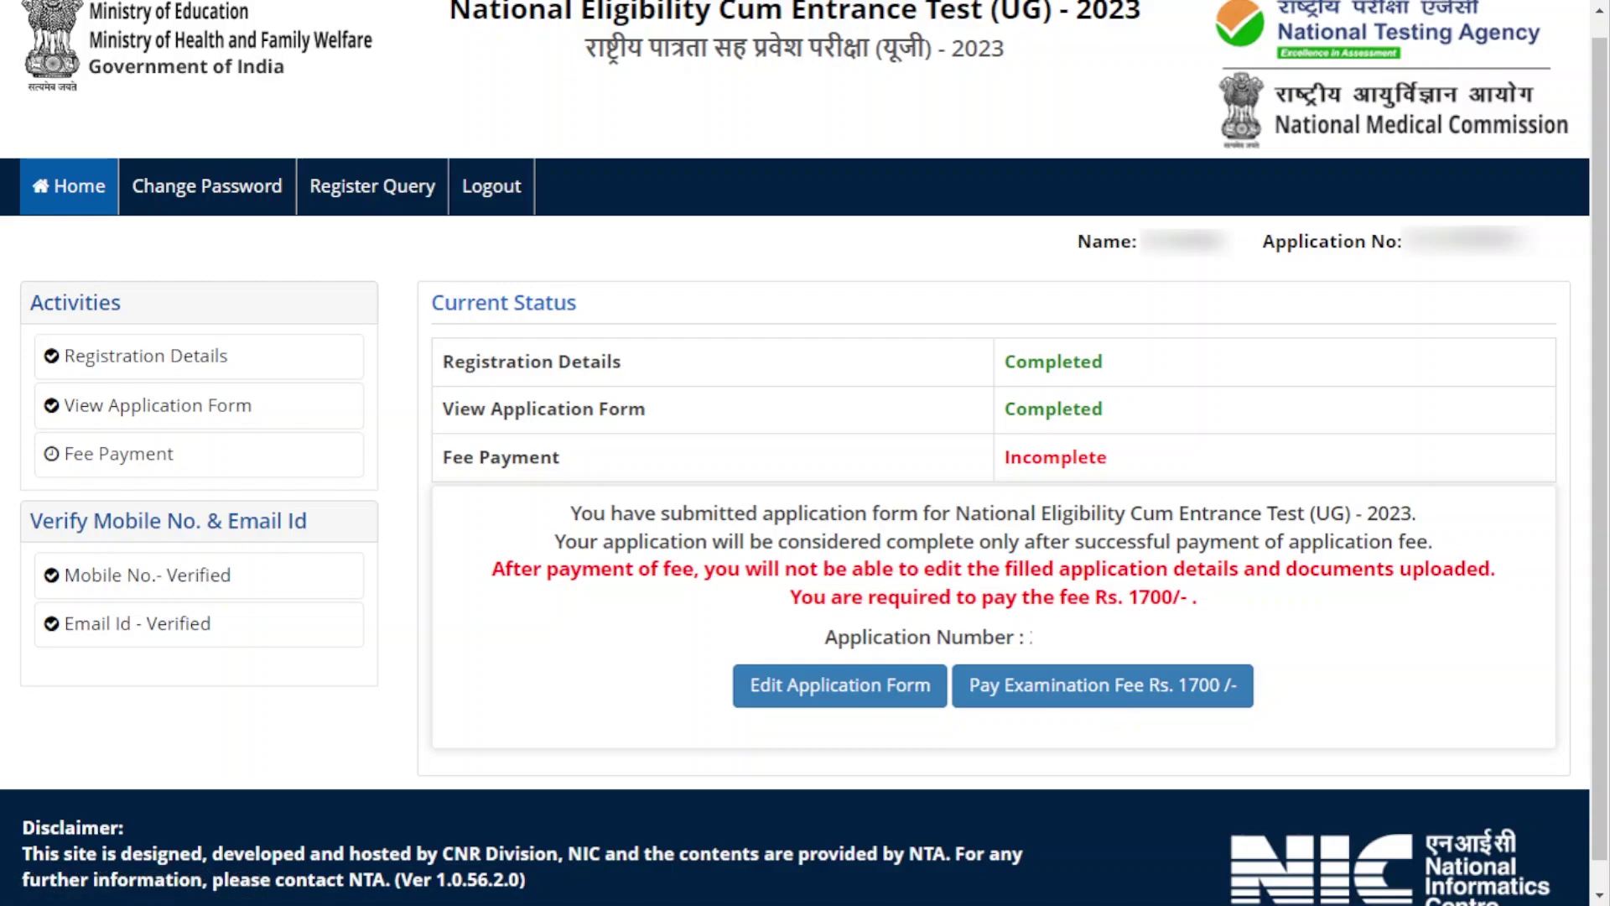
- Start the Rs. 1700 examination fee payment from the Current Status page
{"action": "left_click", "coordinate": [1153, 690]}
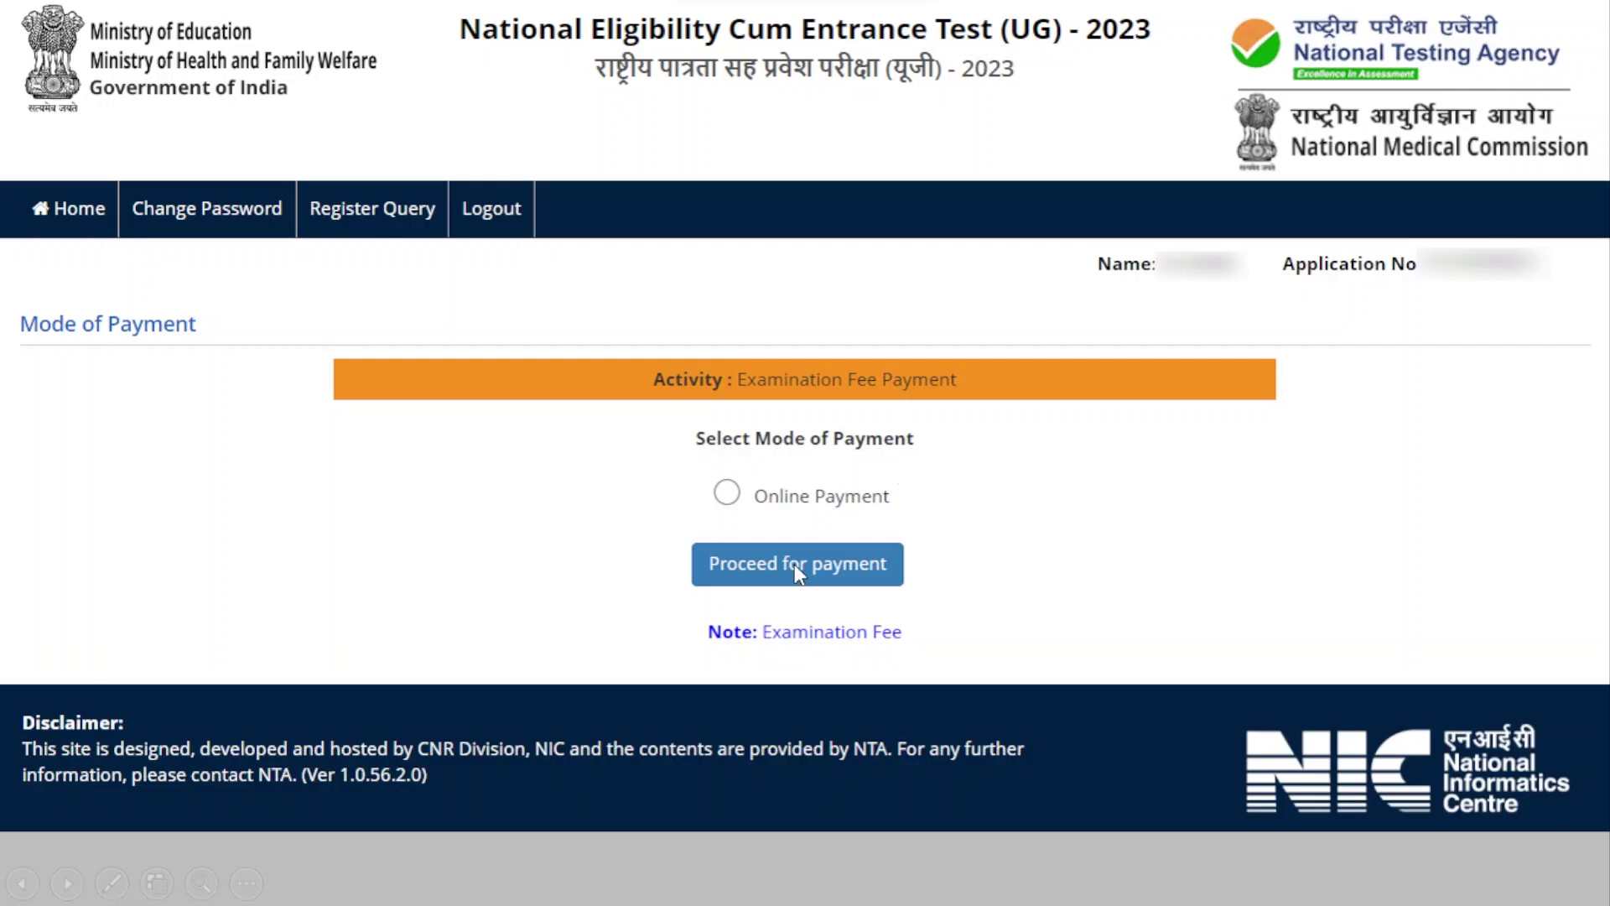
- Choose online payment, reach the BillDesk page for ₹1700, then advance to the confirmation page
{"action": "left_click", "coordinate": [833, 564]}
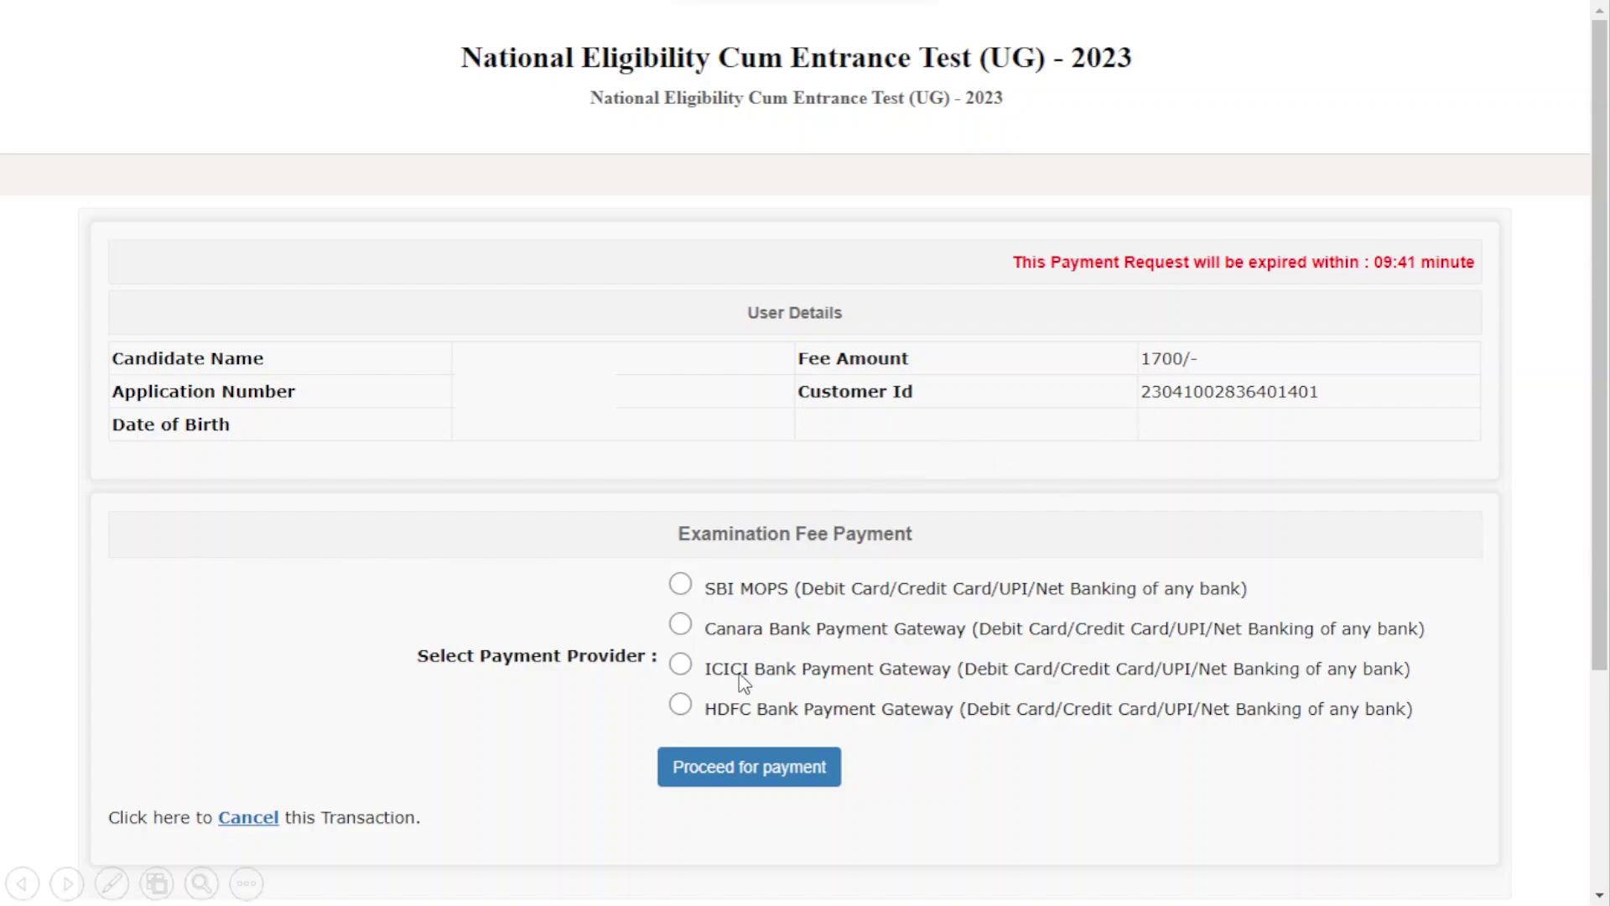
{"action": "left_click", "coordinate": [714, 786]}
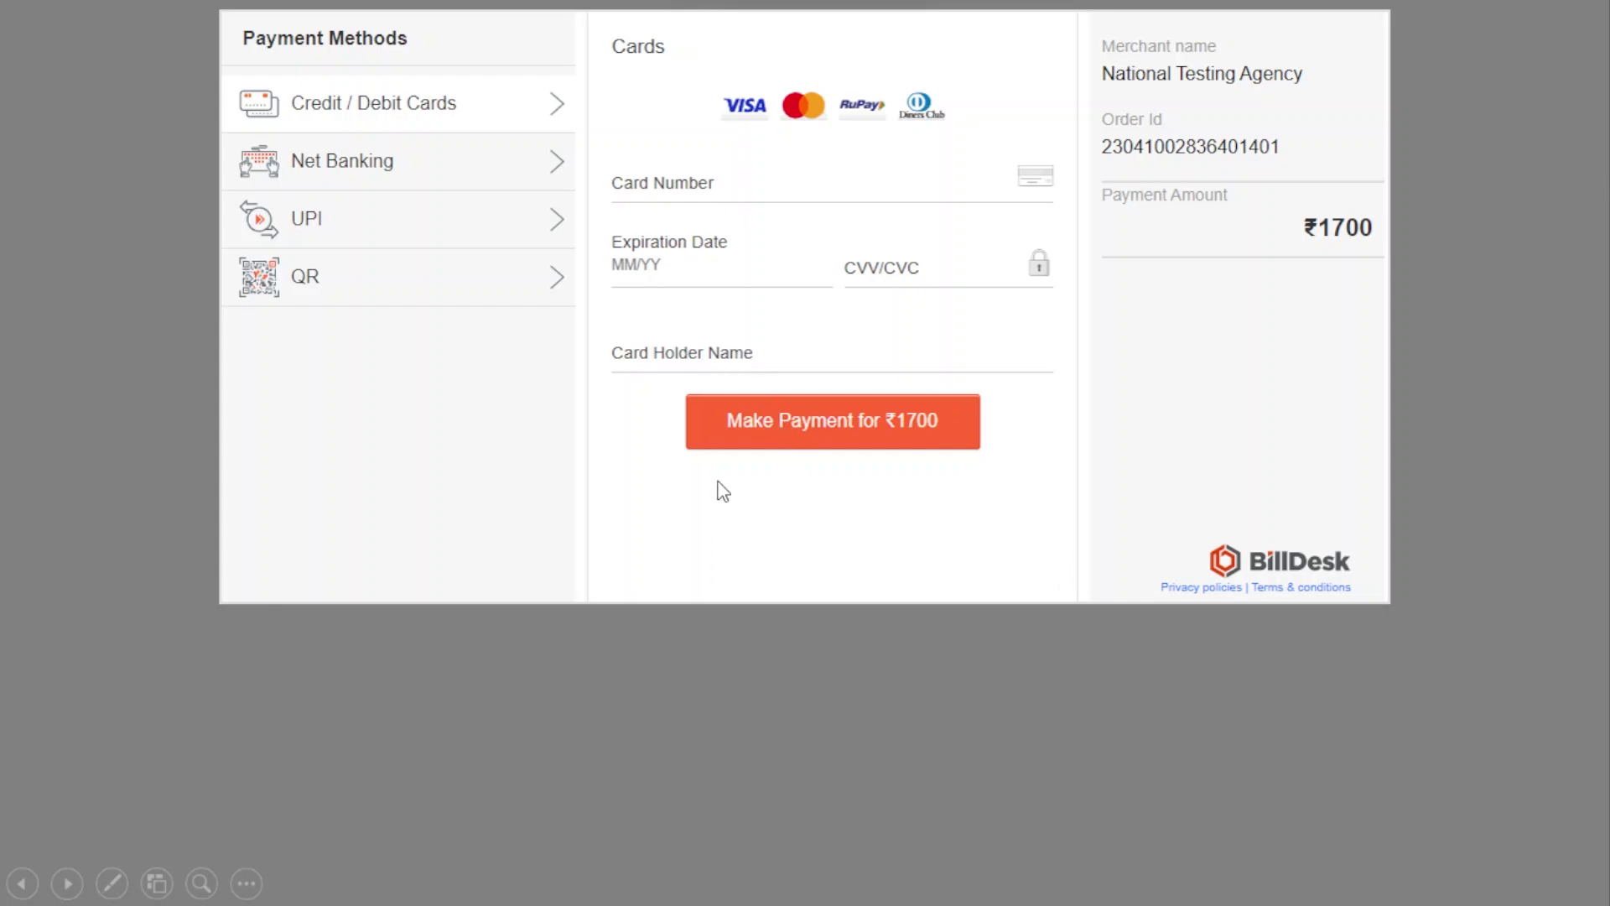
{"action": "left_click", "coordinate": [797, 600]}
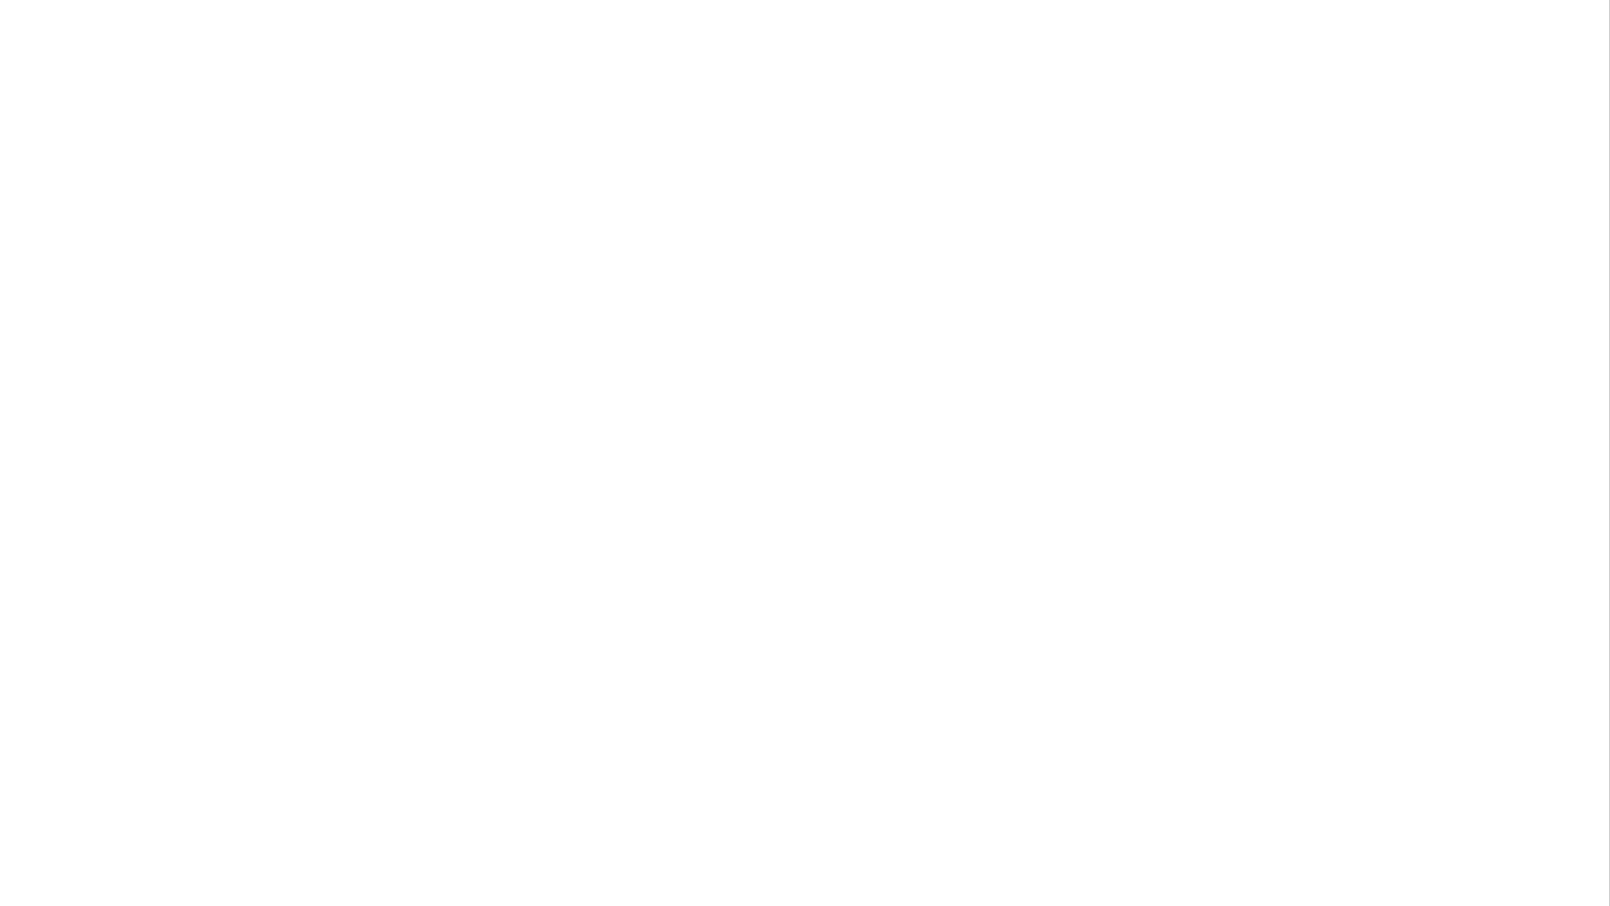